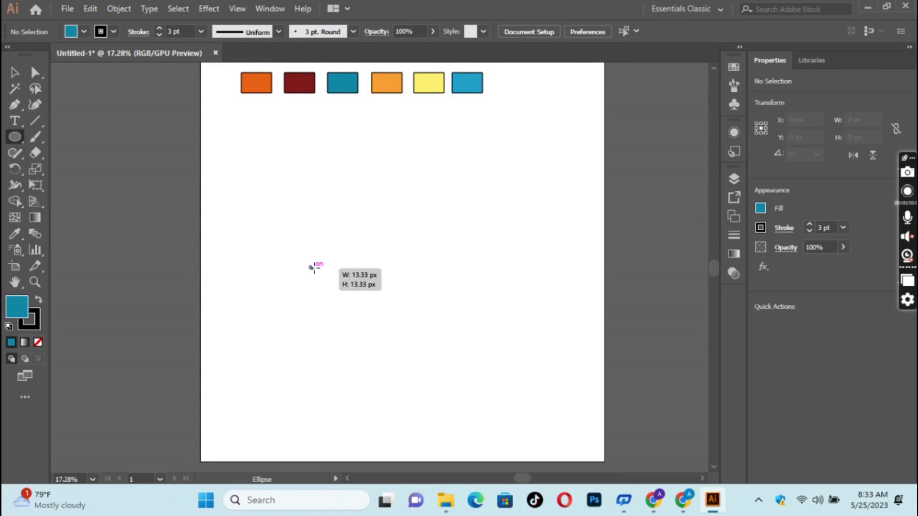
# Step: Shift-drag a small teal wheel circle on the artboard below the six swatches
pyautogui.moveTo(309, 262); pyautogui.dragTo(335, 291)
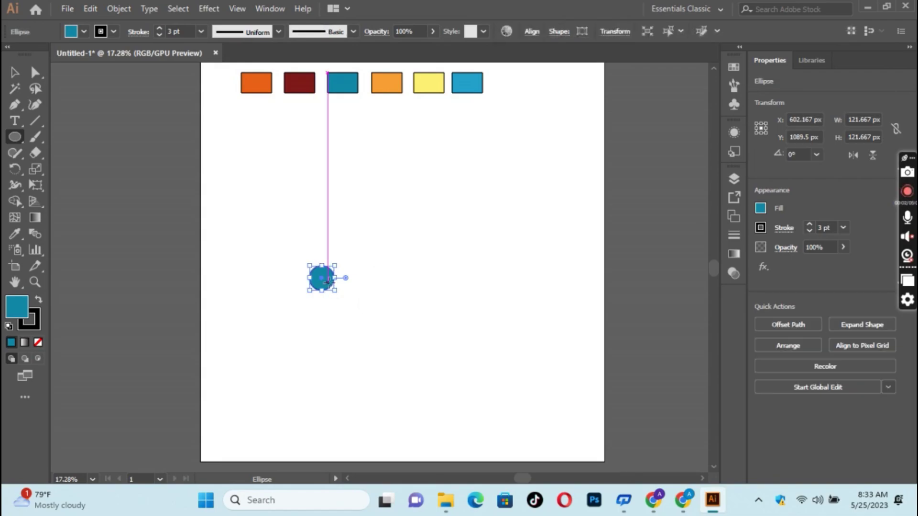
# Step: Enlarge the circle to about 358 px wide and send it behind the small circle
pyautogui.press('v')
pyautogui.moveTo(325, 282); pyautogui.dragTo(325, 282)
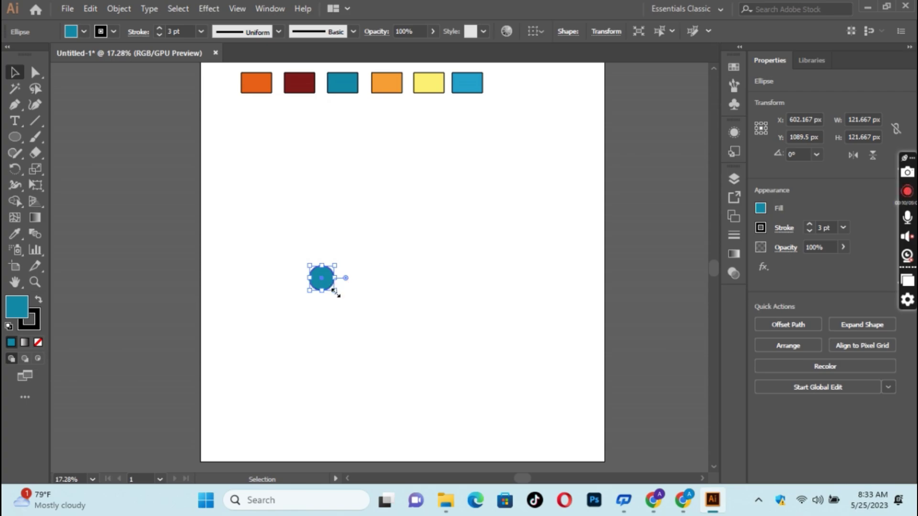
pyautogui.moveTo(335, 292); pyautogui.dragTo(356, 319)
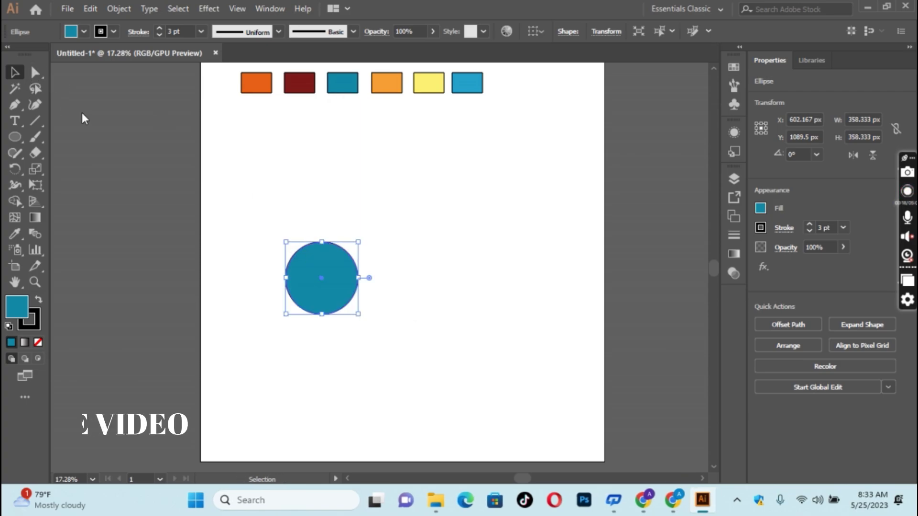
pyautogui.rightClick(293, 260)
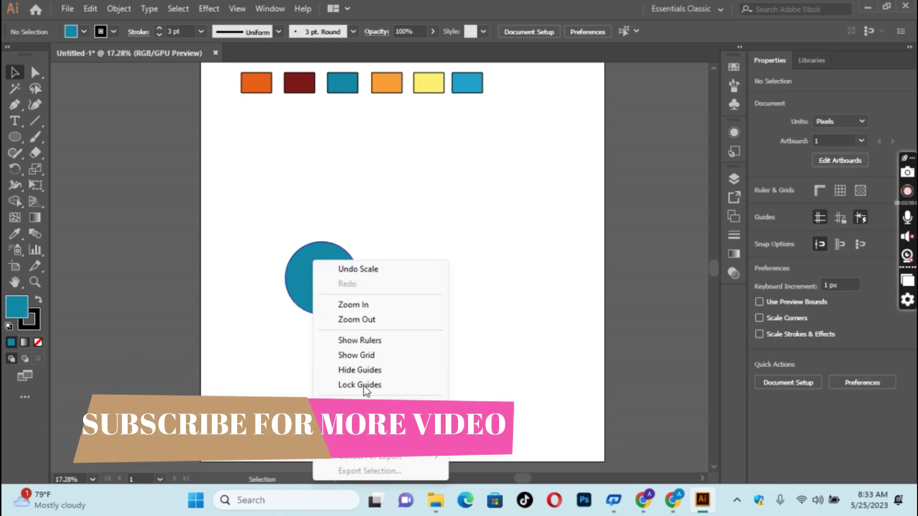
pyautogui.click(293, 263)
pyautogui.rightClick(293, 263)
pyautogui.click(506, 459)
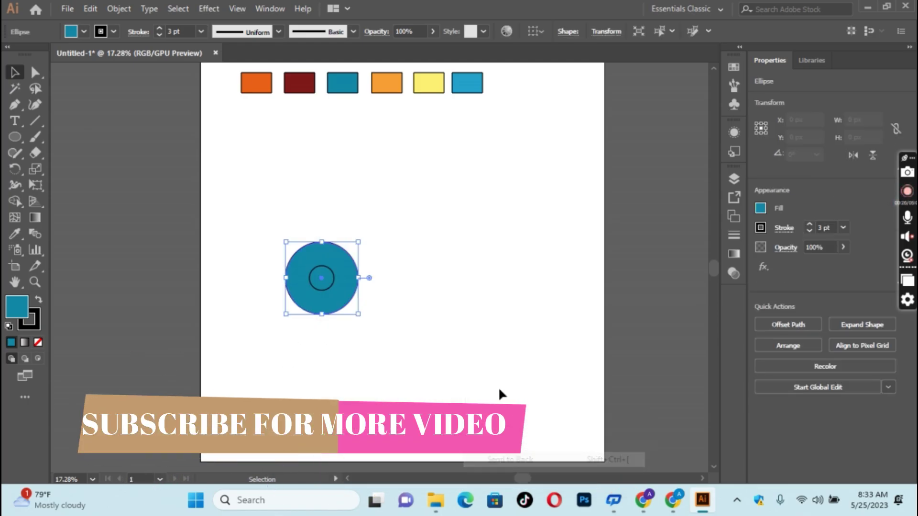
pyautogui.click(499, 391)
# Step: Fill the small inner hub circle with the rightmost swatch's light blue using the Eyedropper
pyautogui.click(334, 279)
pyautogui.press('i')
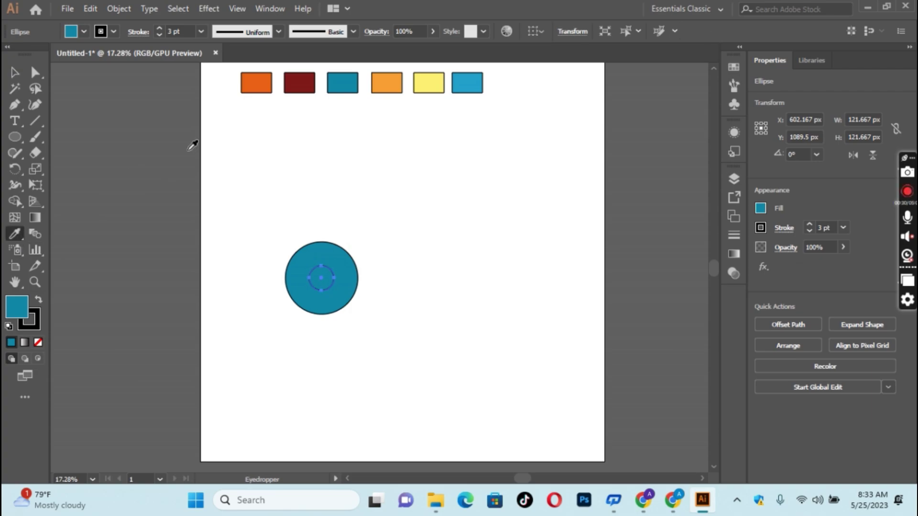
pyautogui.click(475, 79)
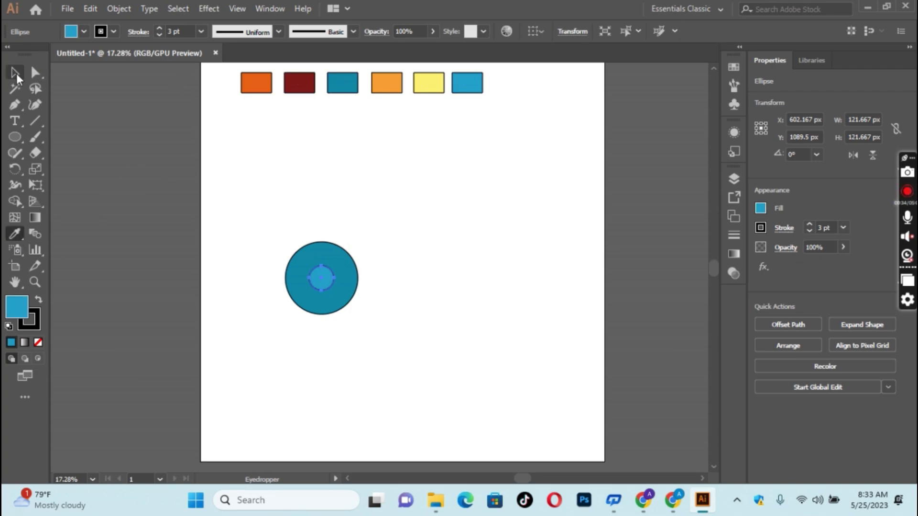
pyautogui.click(342, 83)
pyautogui.press('v')
pyautogui.click(244, 303)
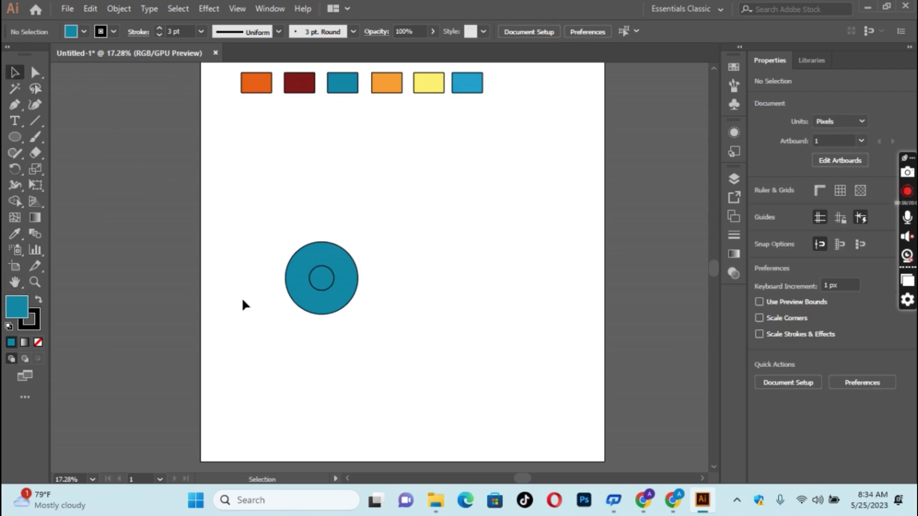
pyautogui.click(326, 278)
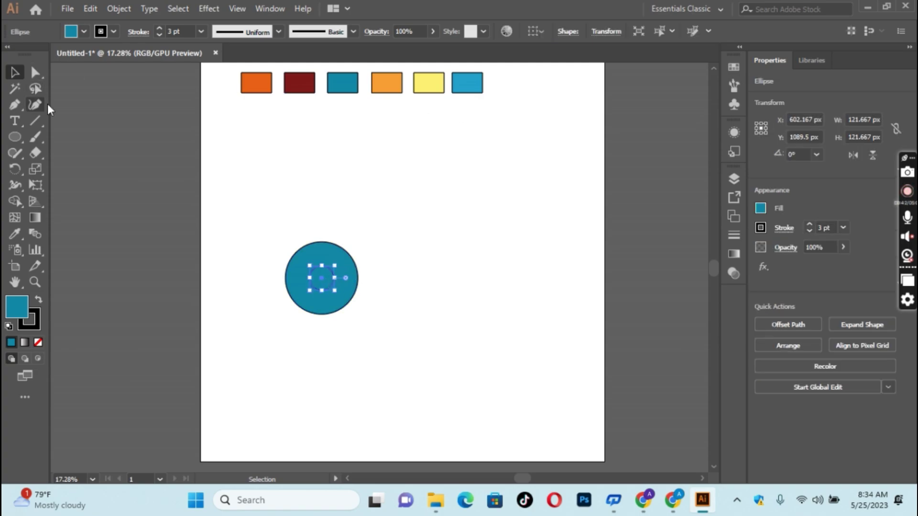
pyautogui.press('i')
pyautogui.click(468, 85)
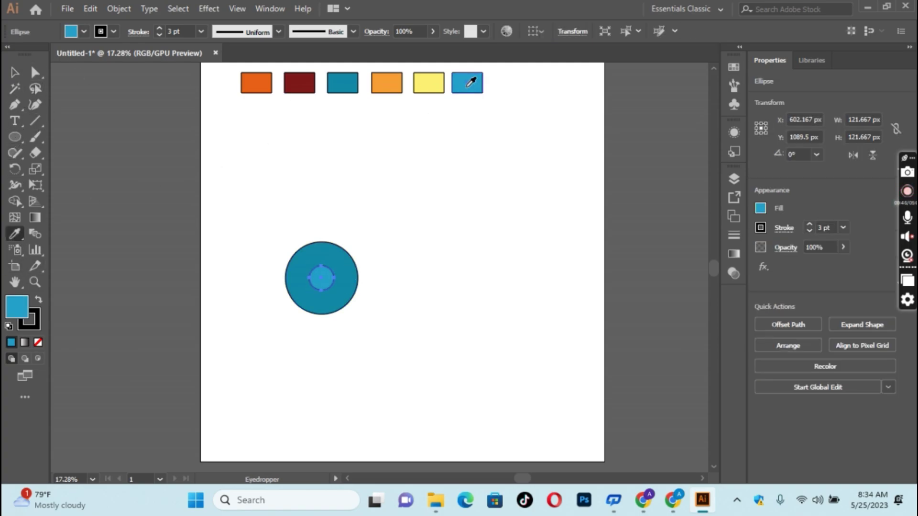
pyautogui.press('v')
pyautogui.click(121, 111)
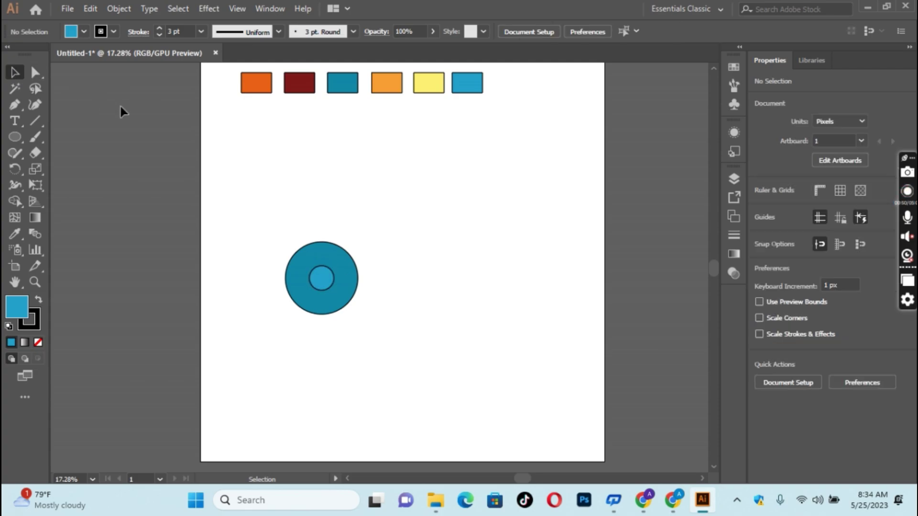
# Step: Start a Pen outline at the wheel centre, angle it up-right, and set fill to None
pyautogui.click(14, 104)
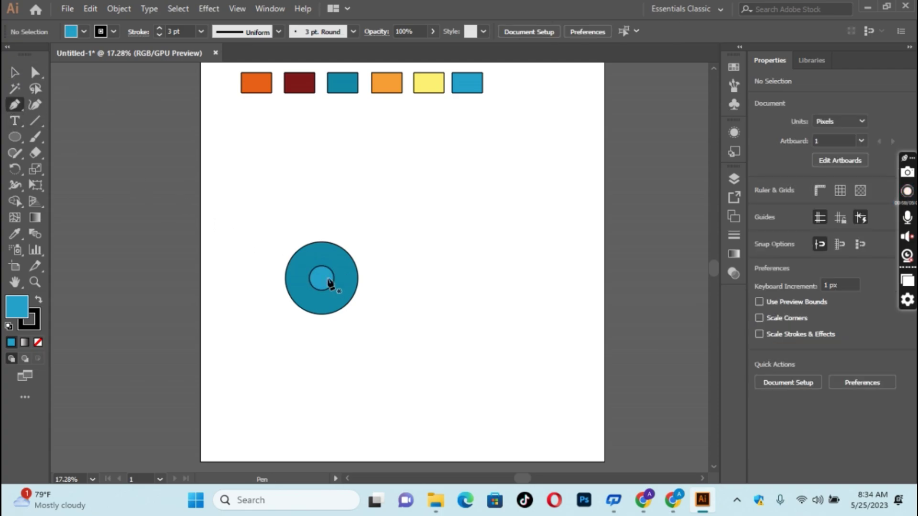
pyautogui.click(321, 278)
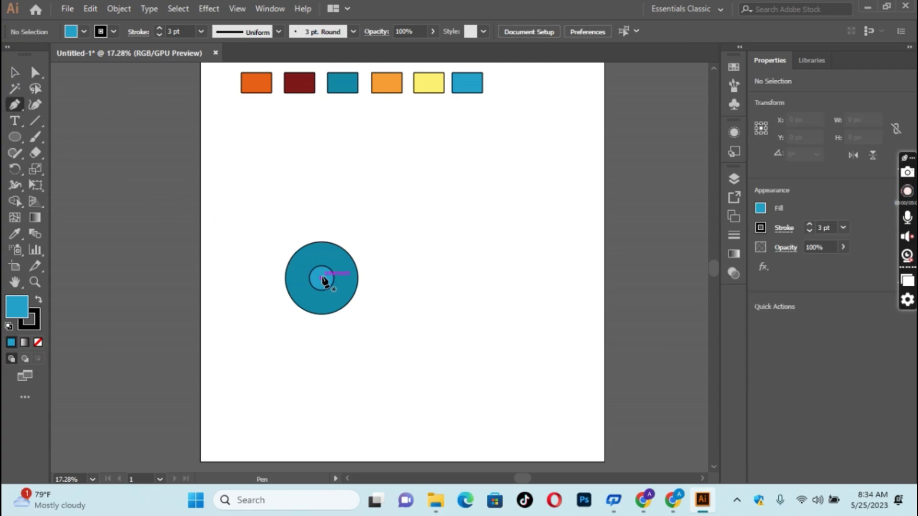
pyautogui.click(367, 238)
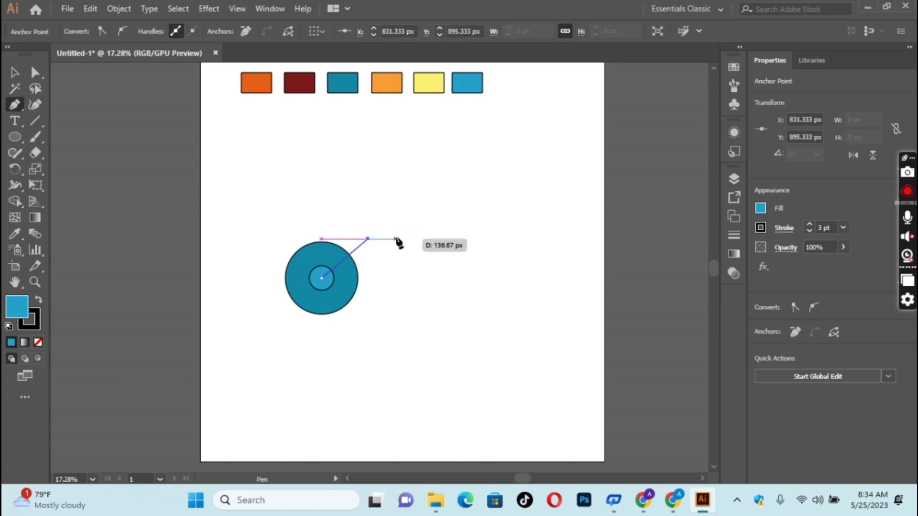
pyautogui.click(462, 238)
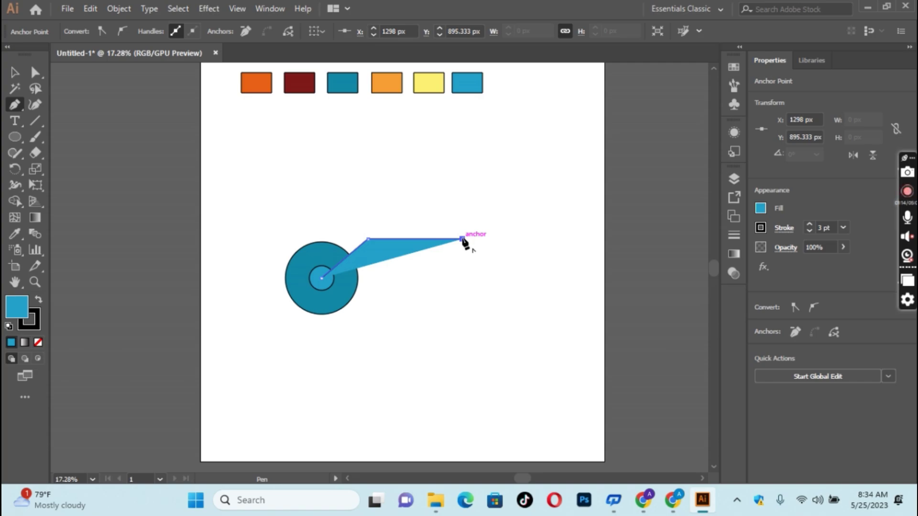
pyautogui.click(38, 342)
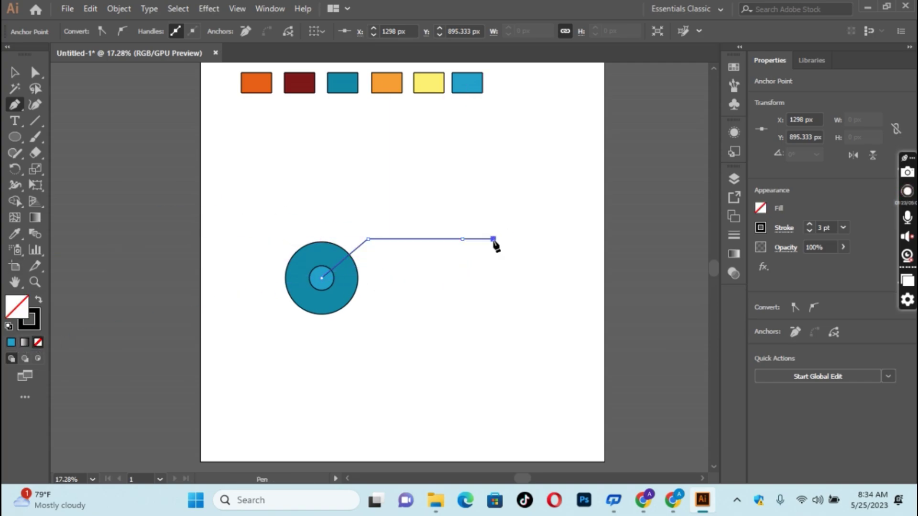
# Step: Trace the handle up to the grip and back, closing the path at the wheel centre
pyautogui.click(493, 239)
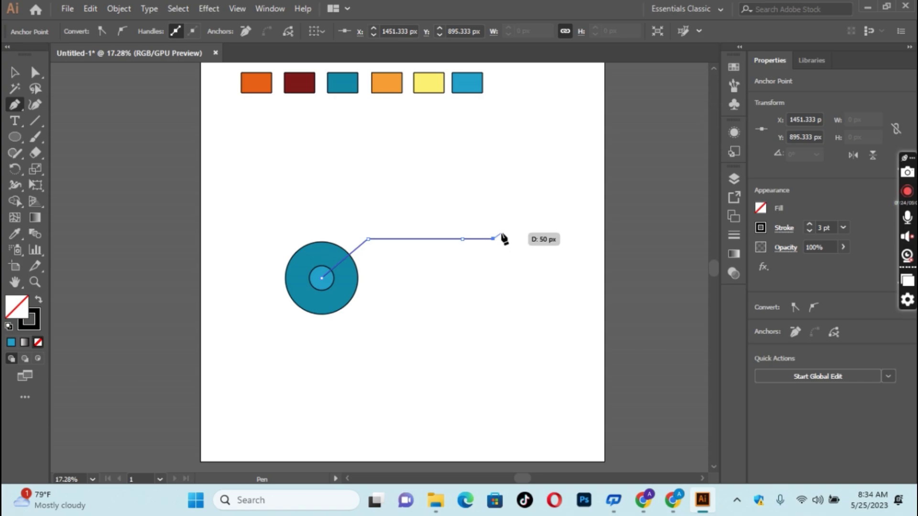
pyautogui.click(531, 195)
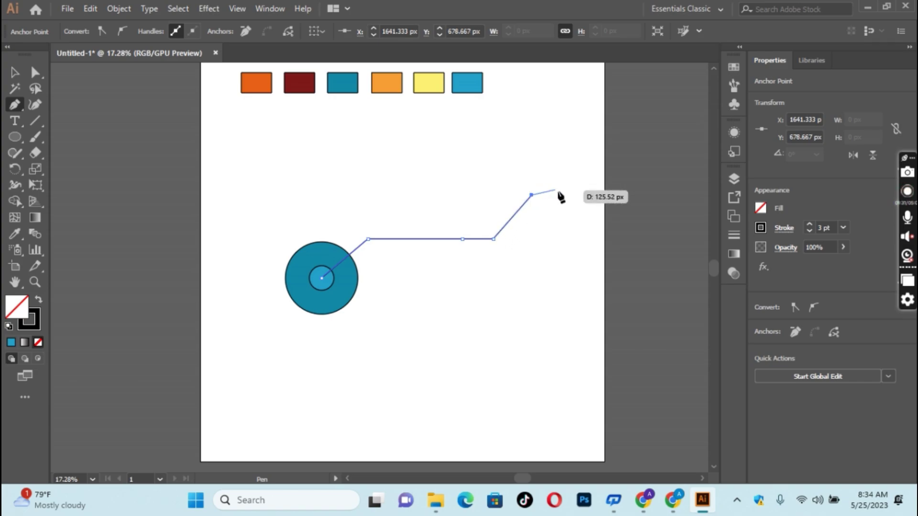
pyautogui.click(571, 196)
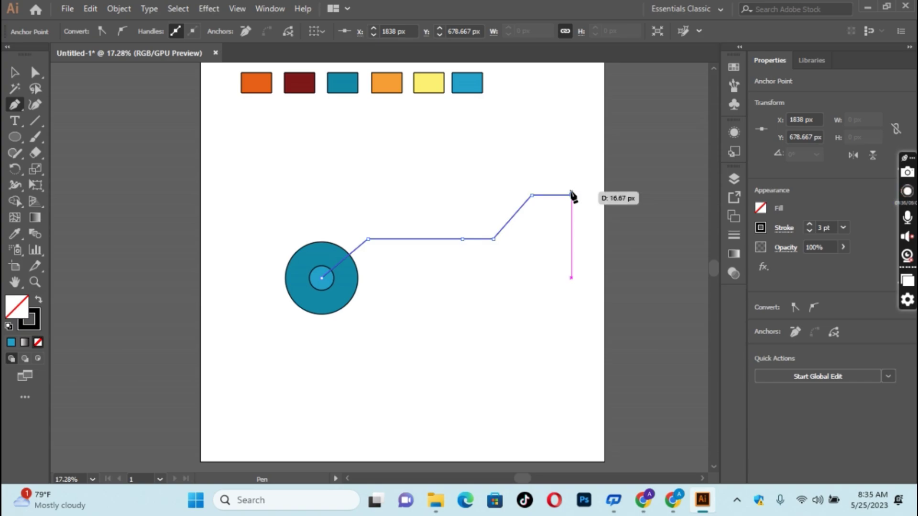
pyautogui.click(571, 186)
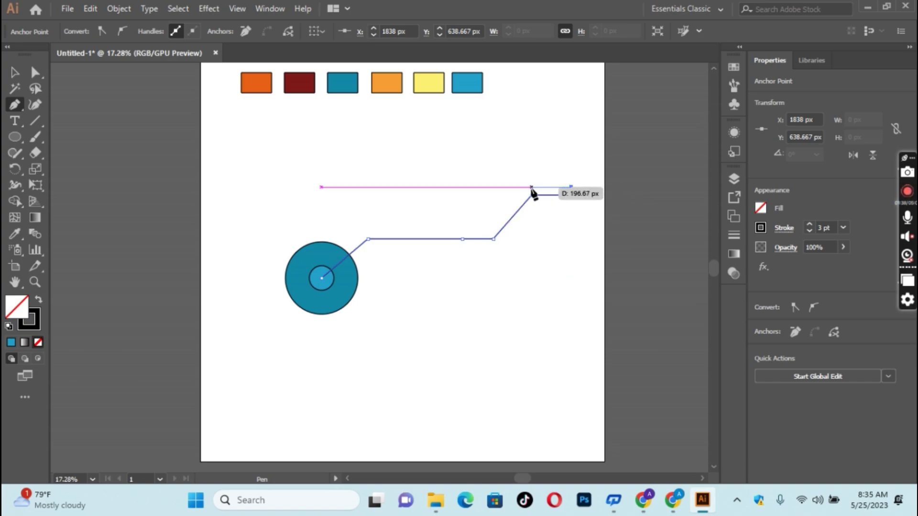
pyautogui.click(530, 187)
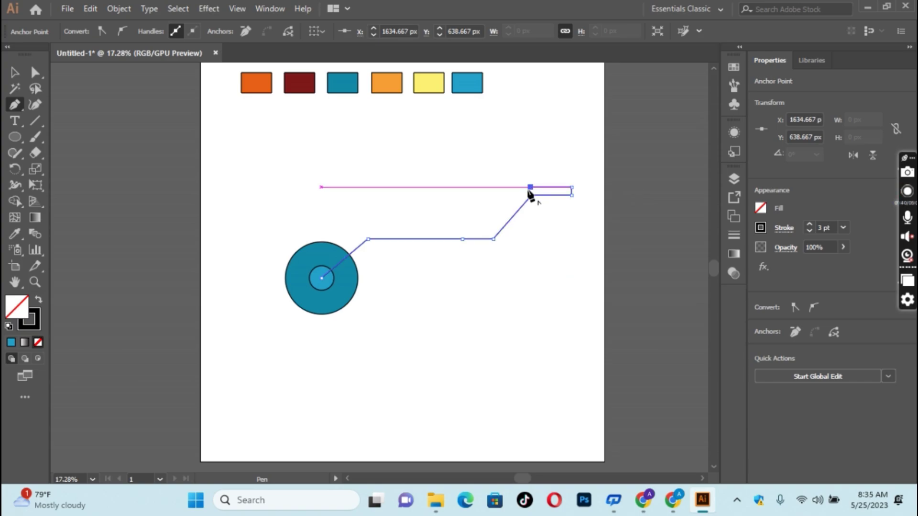
pyautogui.click(491, 234)
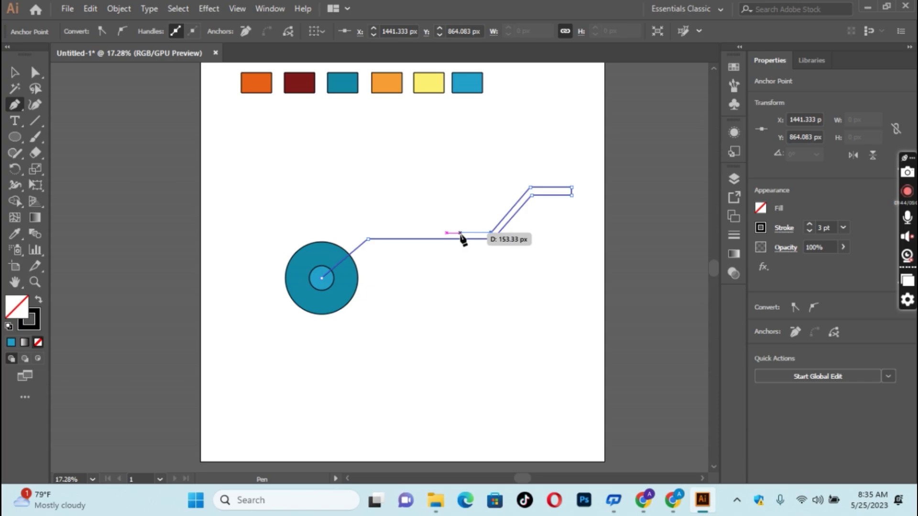
pyautogui.click(368, 232)
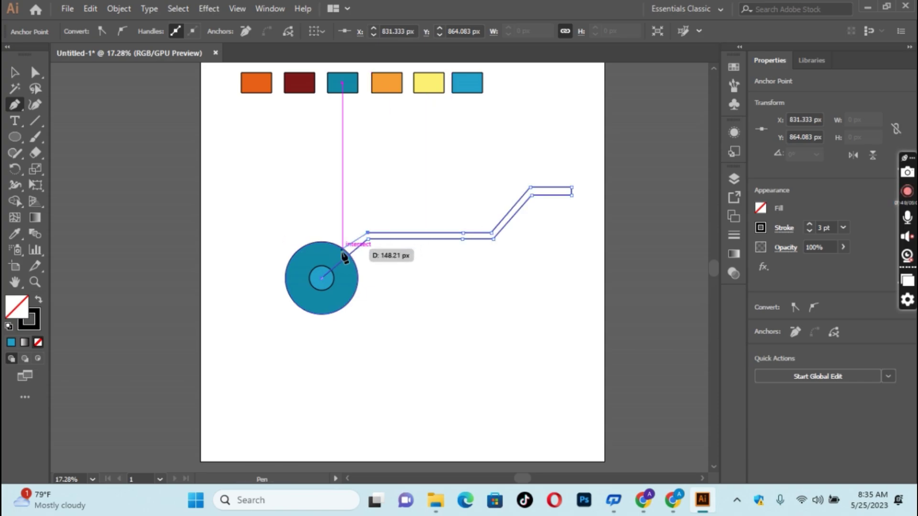
pyautogui.click(322, 275)
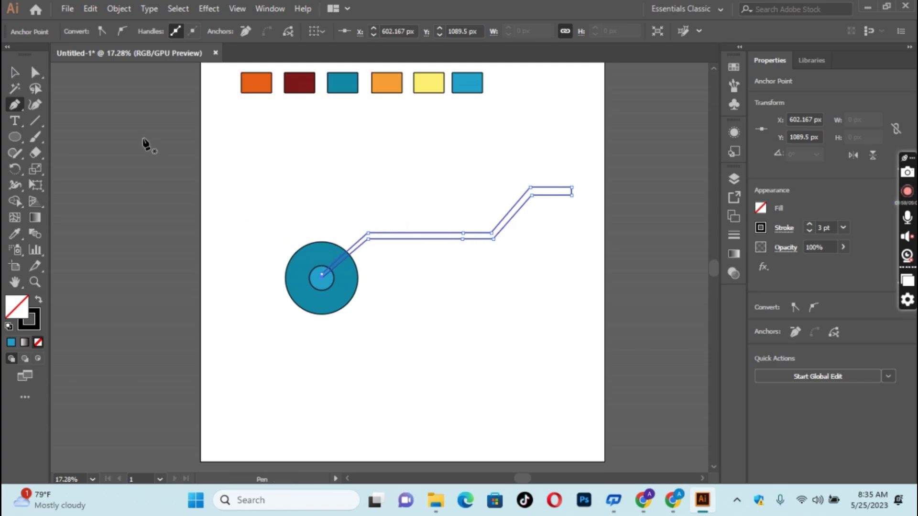
pyautogui.click(733, 182)
# Step: Lock the existing artwork on Layer 1 and add a new layer
pyautogui.click(582, 194)
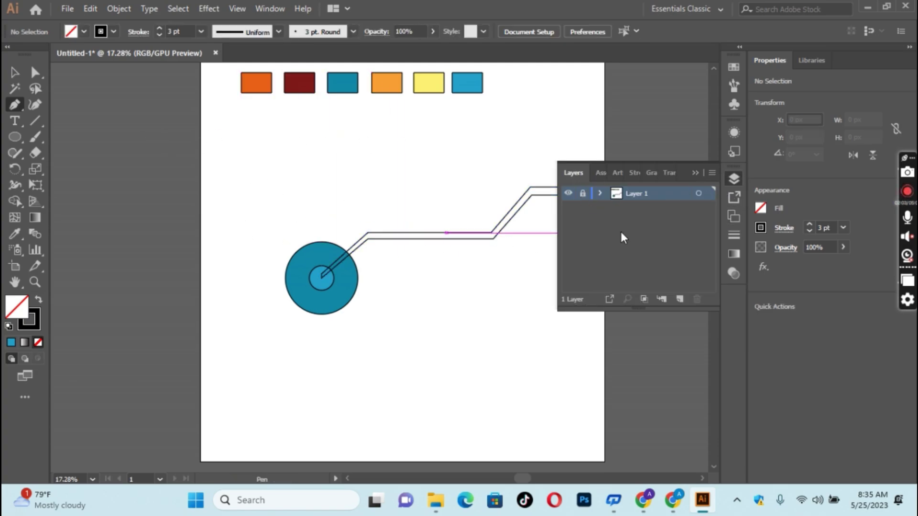
pyautogui.click(679, 299)
pyautogui.click(695, 174)
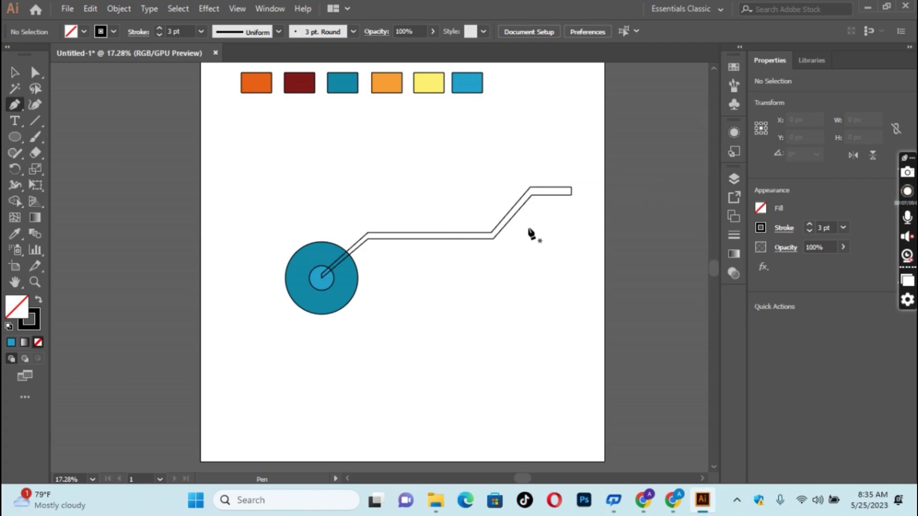
# Step: Draw the angular bucket frame under the handle bar, from its lower corner down, across and back up
pyautogui.click(493, 238)
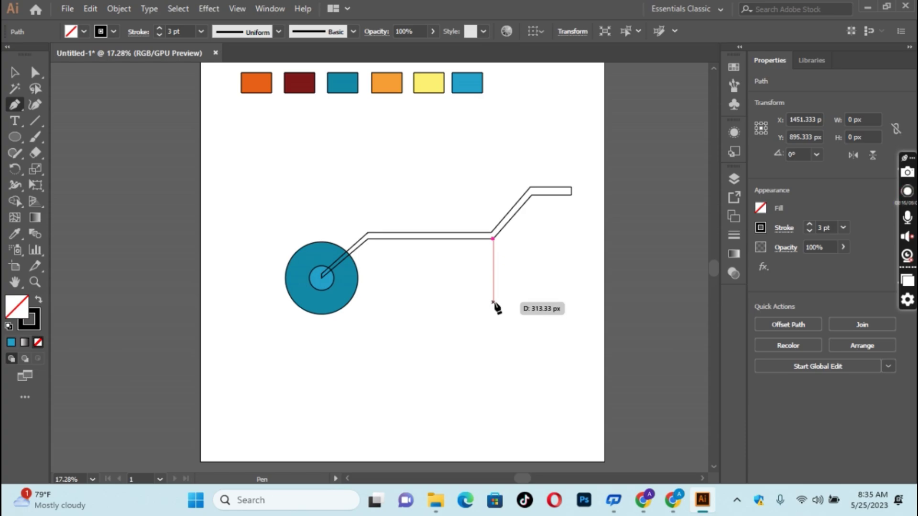
pyautogui.click(493, 304)
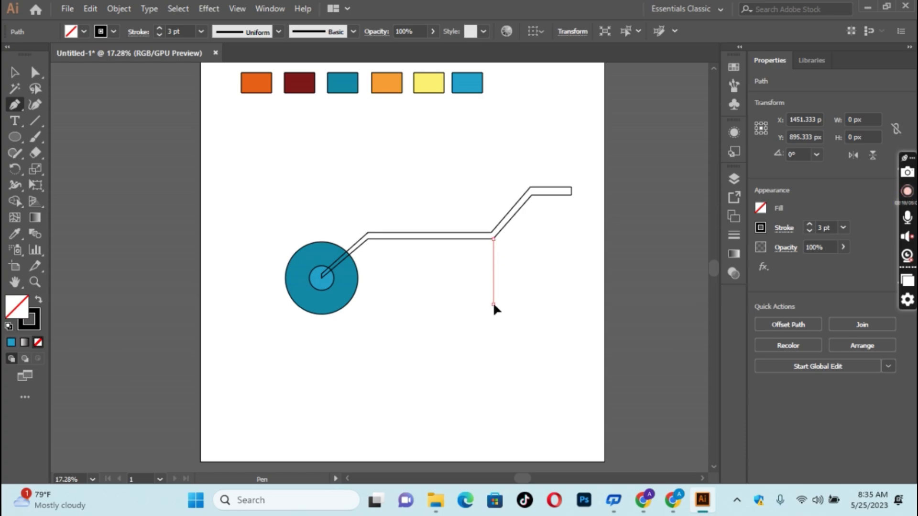
pyautogui.click(456, 304)
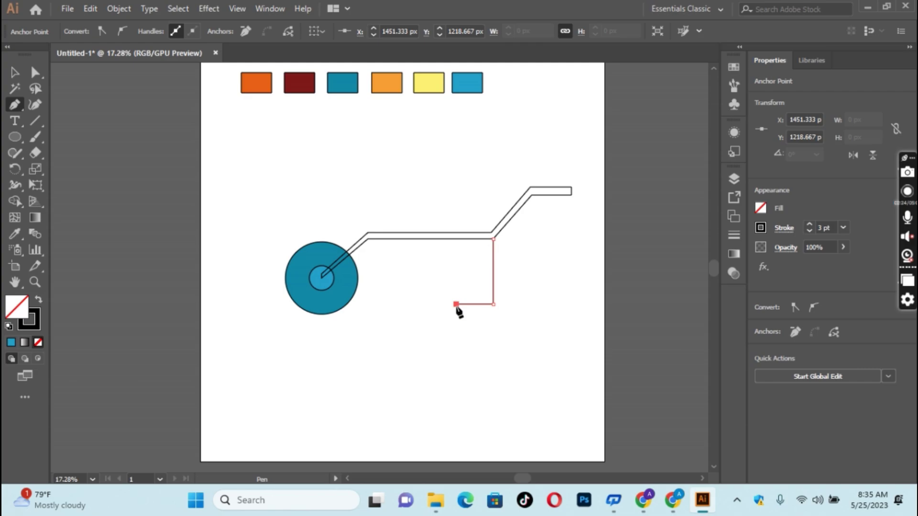
pyautogui.click(414, 239)
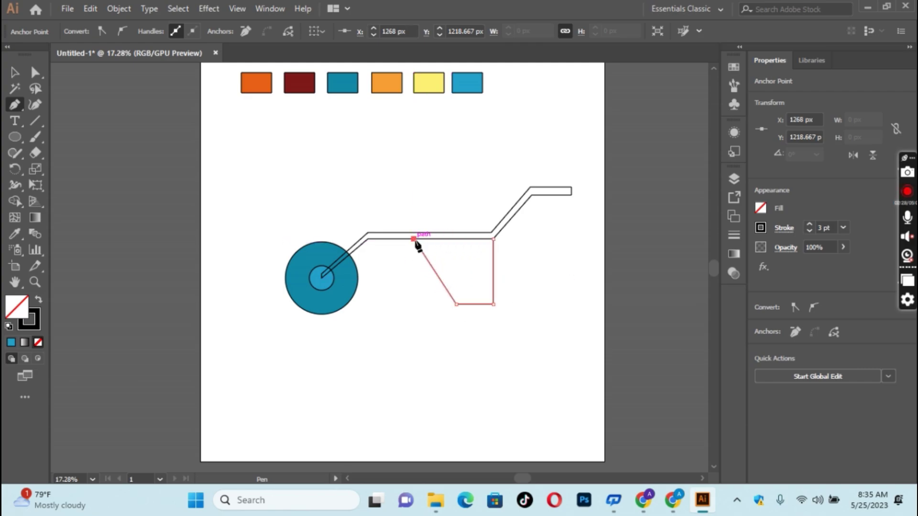
pyautogui.click(458, 298)
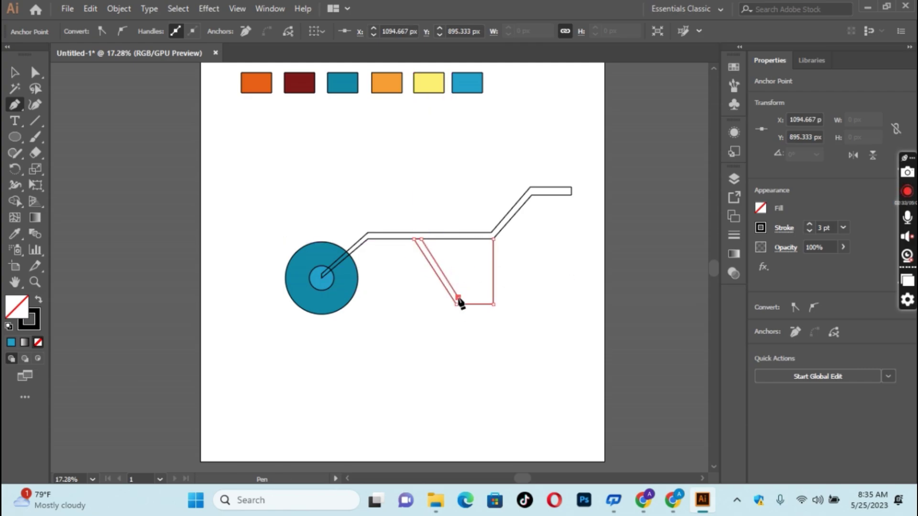
pyautogui.click(488, 298)
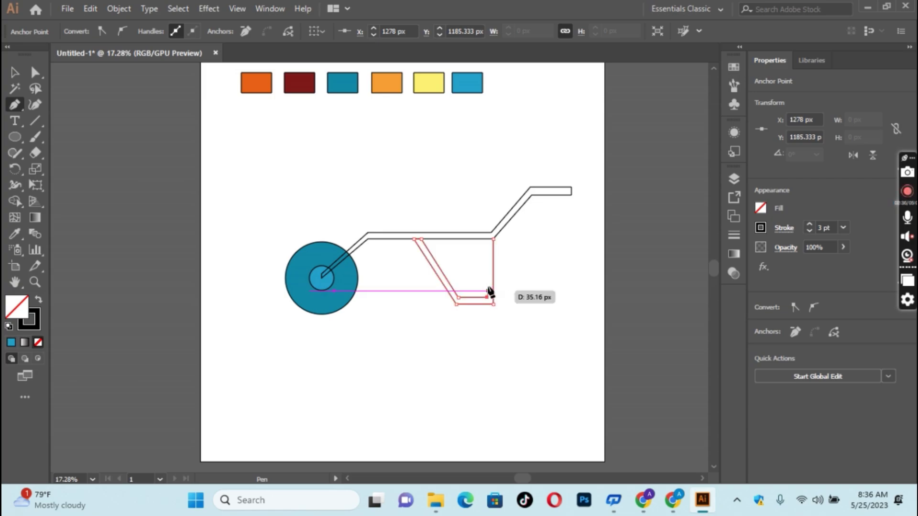
pyautogui.click(493, 238)
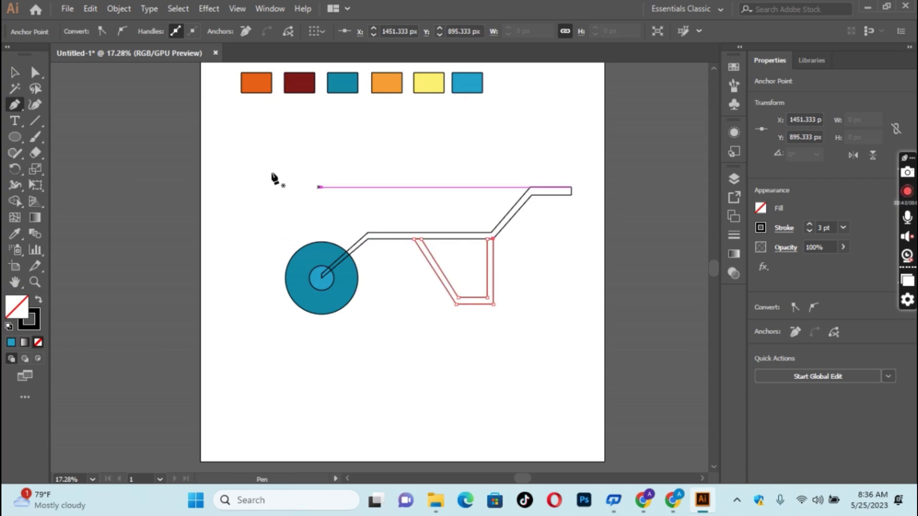
pyautogui.press('v')
pyautogui.click(255, 168)
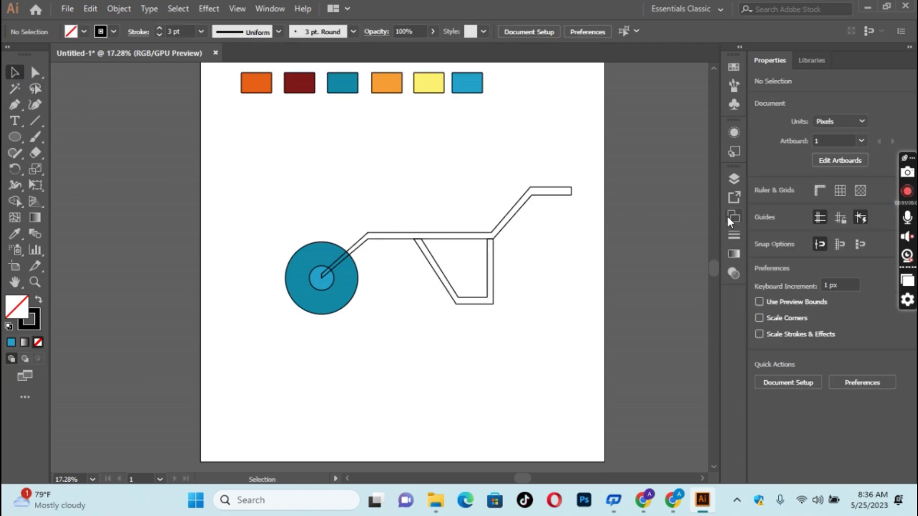
pyautogui.click(734, 180)
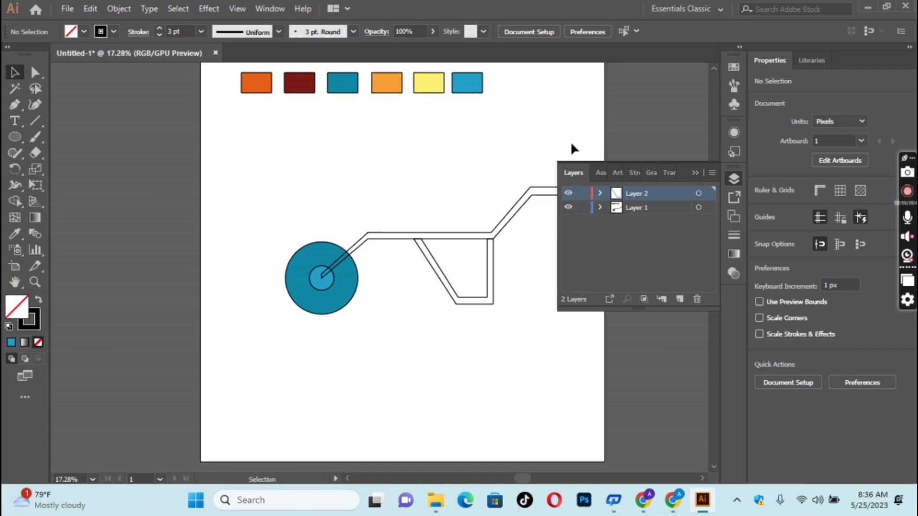
pyautogui.click(692, 172)
pyautogui.click(528, 200)
# Step: Round the handle's tip, upper bend and lower bend by dragging their live-corner widgets
pyautogui.press('a')
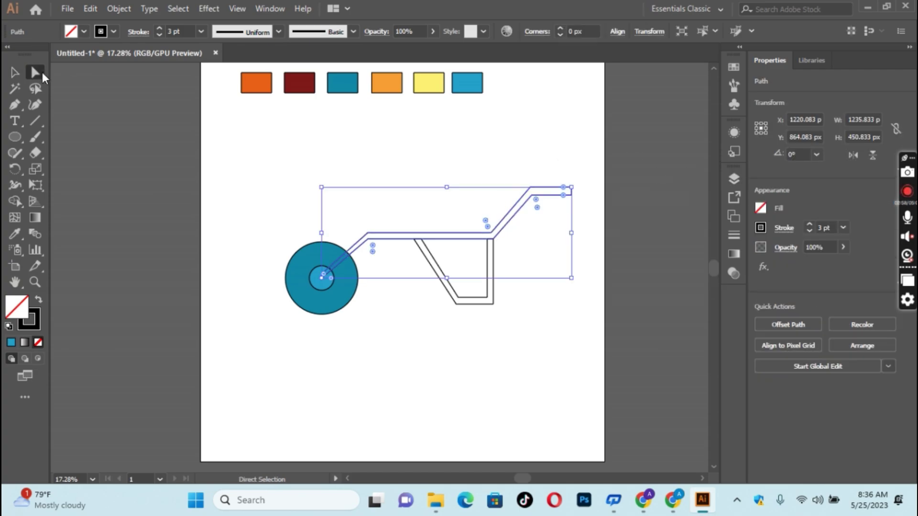
pyautogui.click(571, 193)
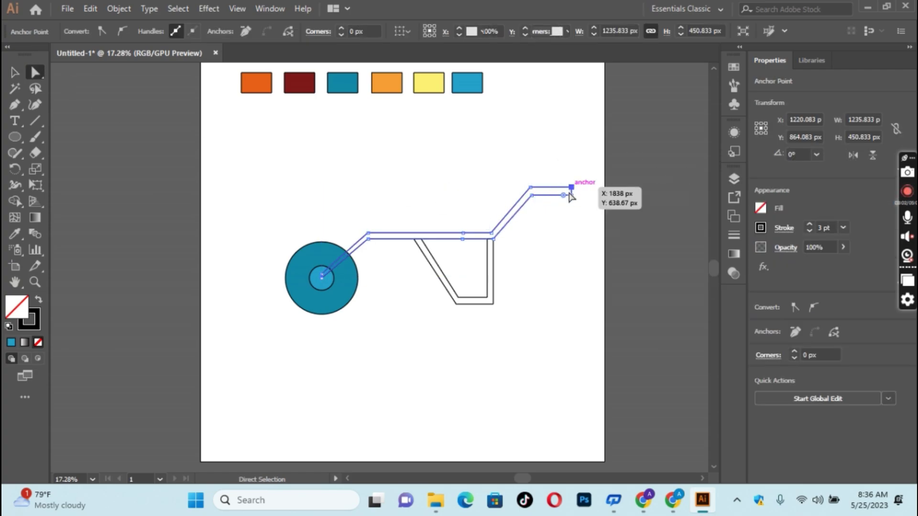
pyautogui.moveTo(570, 191); pyautogui.dragTo(561, 194)
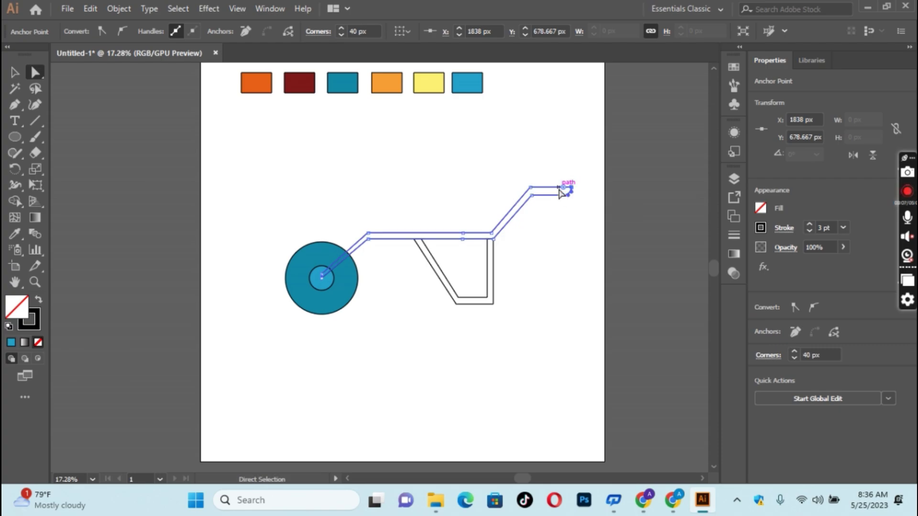
pyautogui.click(531, 187)
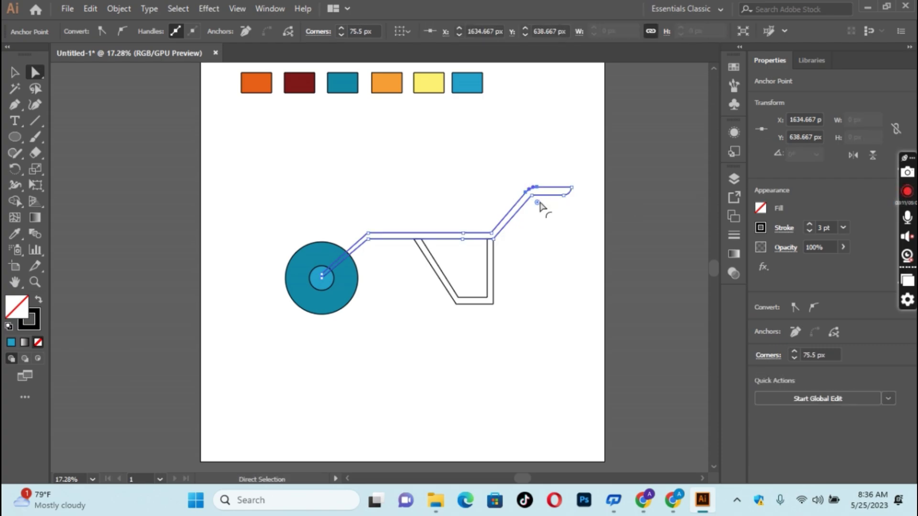
pyautogui.moveTo(536, 199); pyautogui.dragTo(542, 215)
pyautogui.click(542, 222)
pyautogui.click(492, 234)
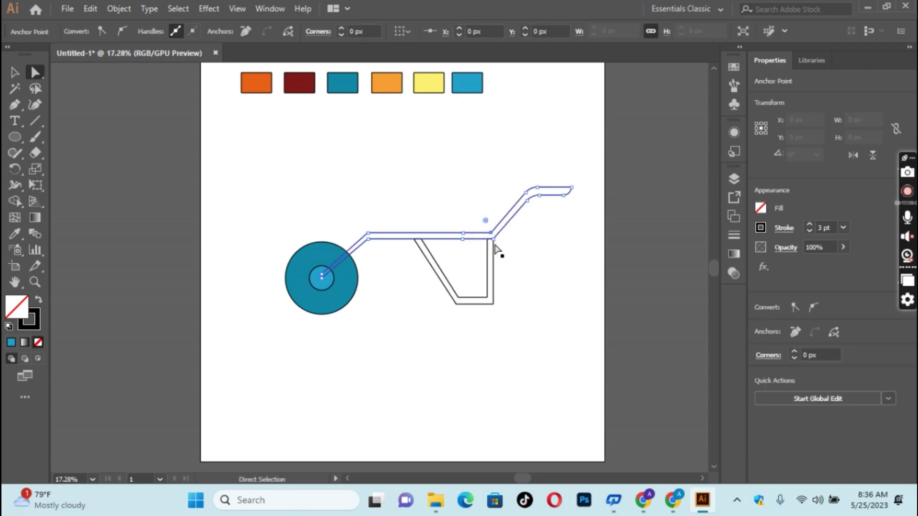
pyautogui.moveTo(486, 221); pyautogui.dragTo(481, 218)
pyautogui.click(525, 245)
pyautogui.click(491, 239)
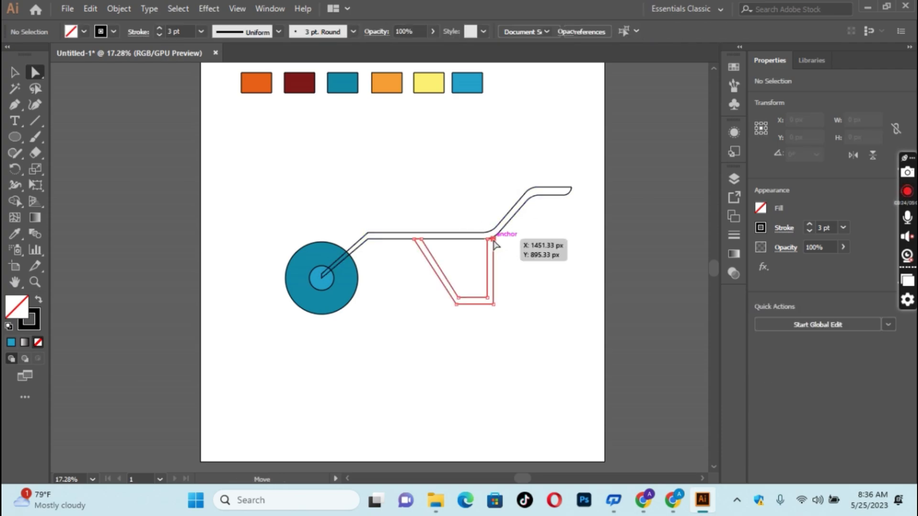
pyautogui.click(526, 253)
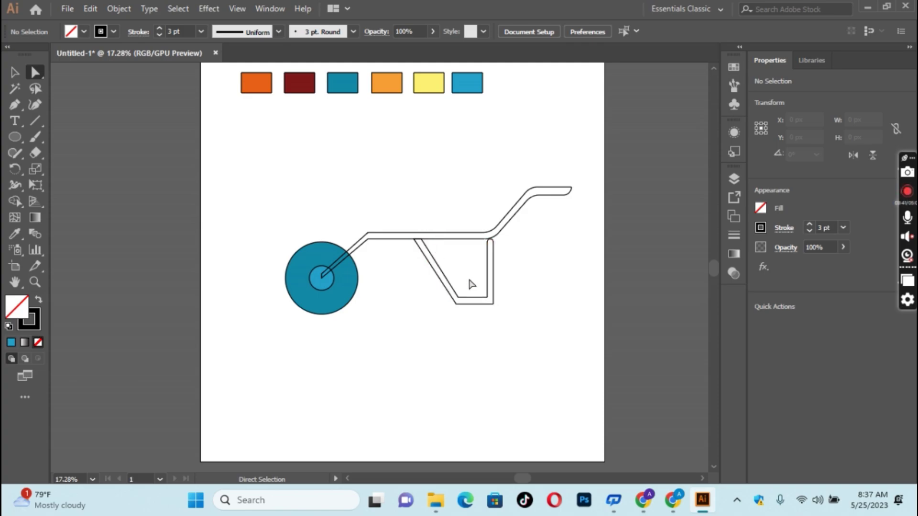
# Step: Round both bottom corner anchors of the bucket frame with their corner widgets
pyautogui.click(458, 305)
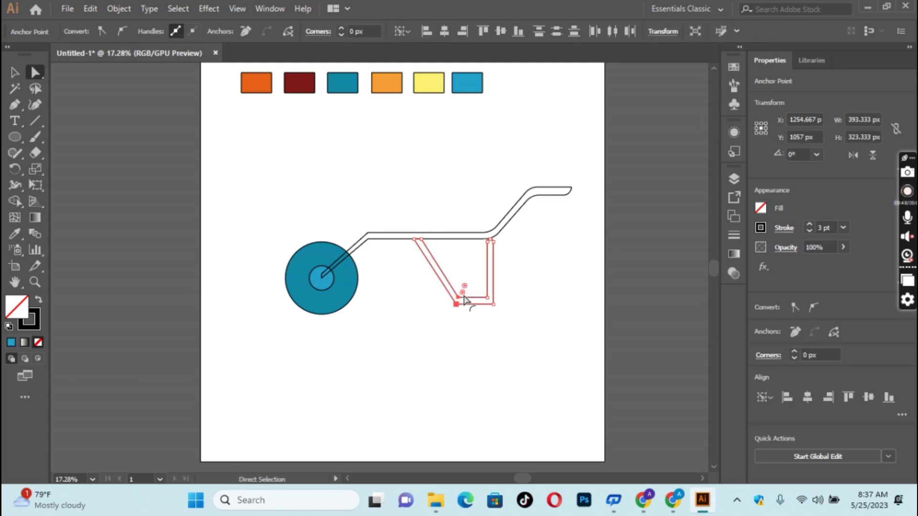
pyautogui.moveTo(494, 306); pyautogui.dragTo(483, 295)
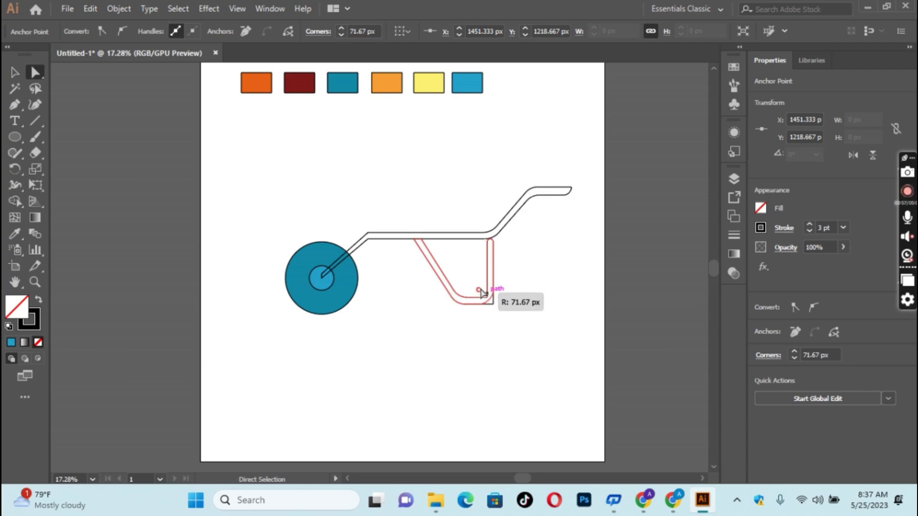
pyautogui.click(527, 298)
pyautogui.click(482, 294)
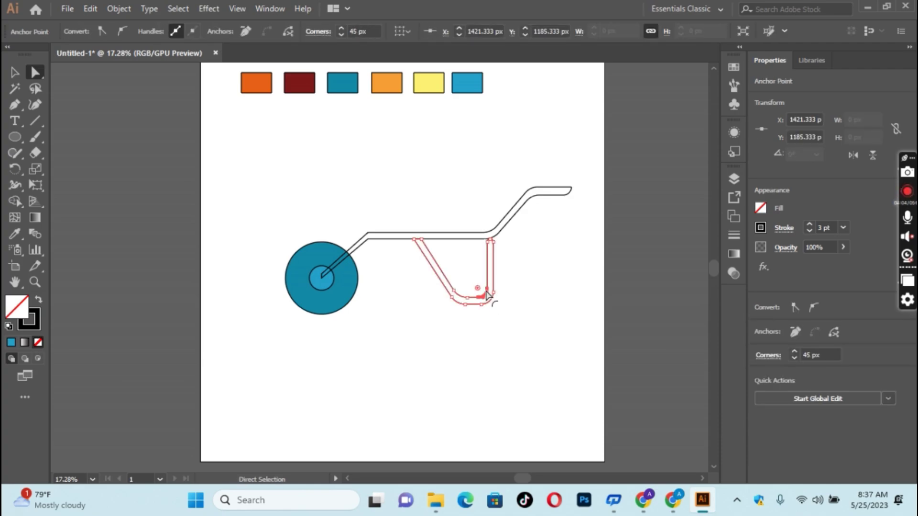
pyautogui.click(392, 317)
pyautogui.click(369, 245)
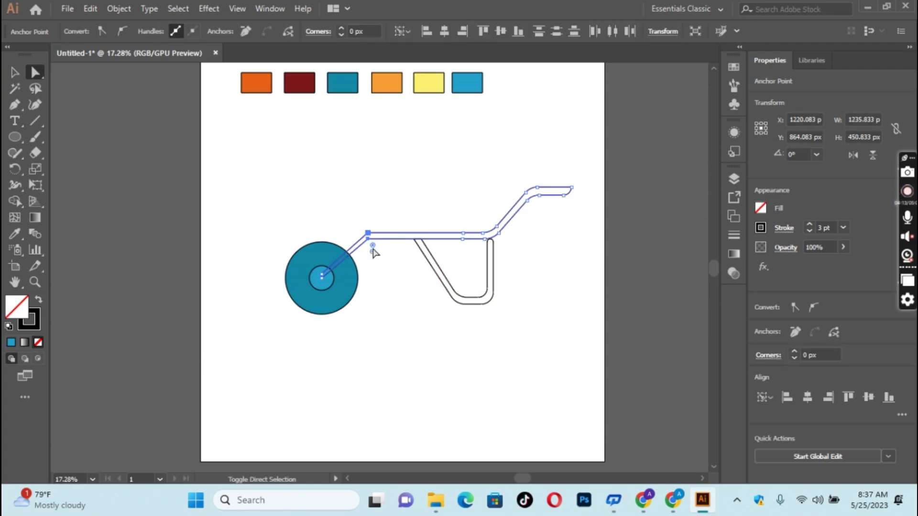
pyautogui.click(377, 263)
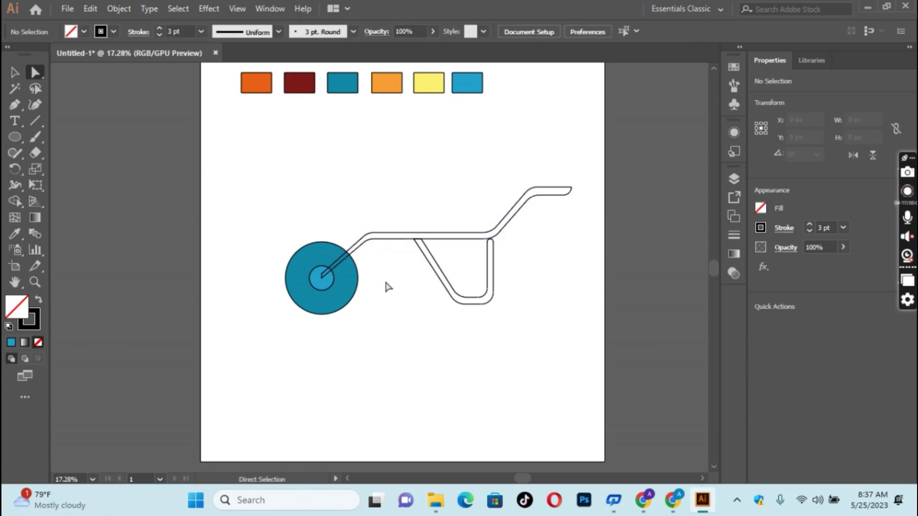
pyautogui.click(325, 275)
pyautogui.click(409, 313)
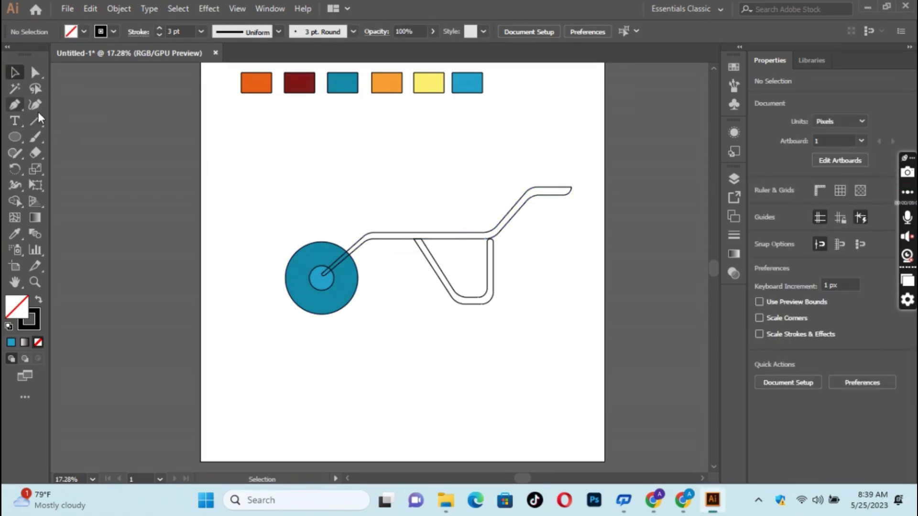
# Step: Draw a closed tray body rising from the handle bar to a straight top rim, then add Layer 4
pyautogui.press('p')
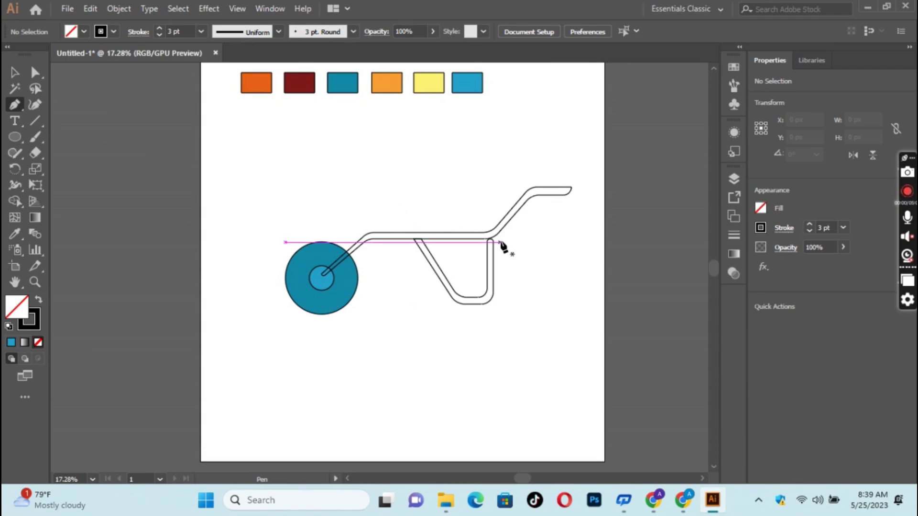
pyautogui.click(474, 232)
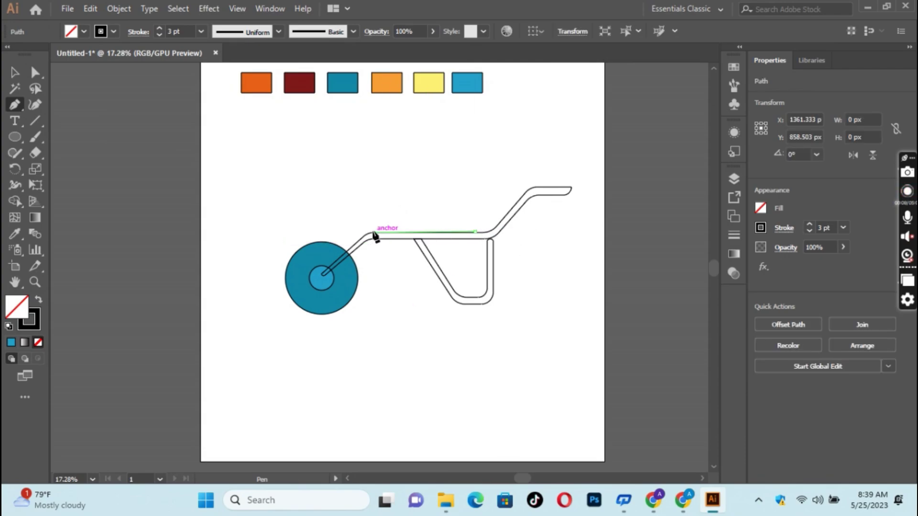
pyautogui.moveTo(374, 232); pyautogui.dragTo(349, 210)
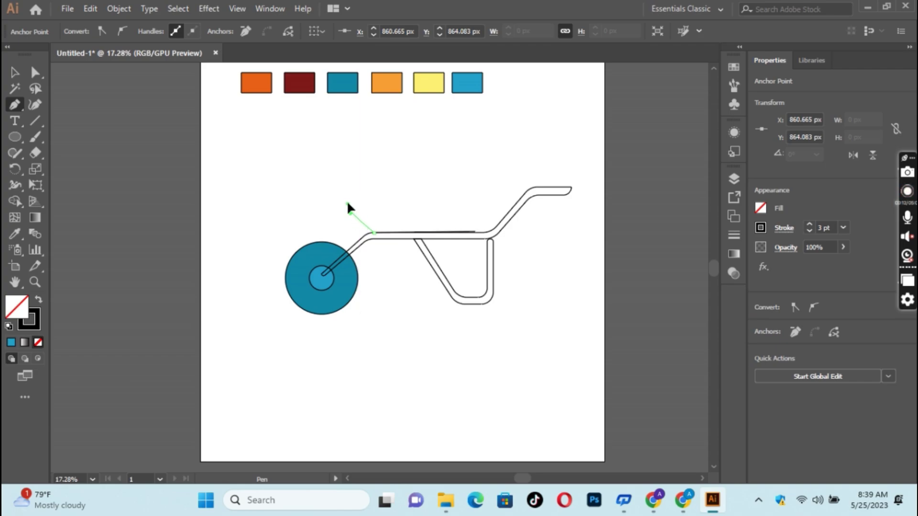
pyautogui.click(349, 208)
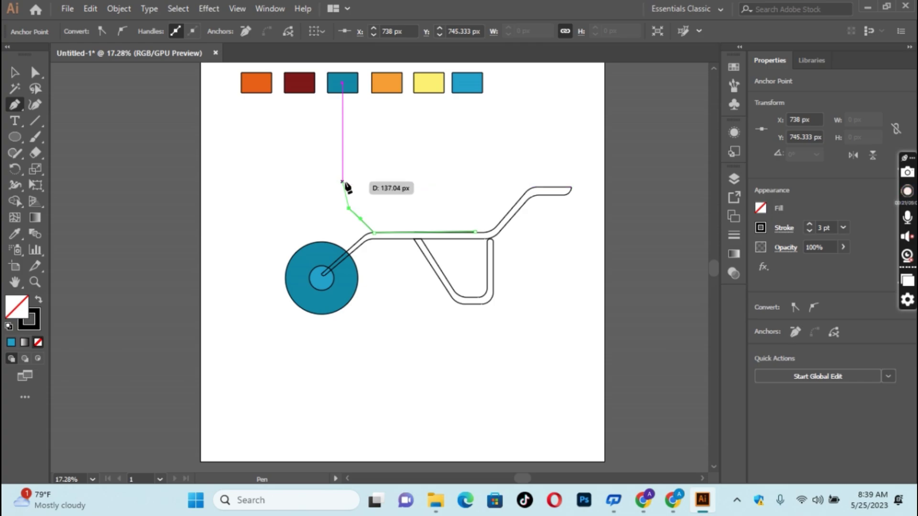
pyautogui.click(345, 181)
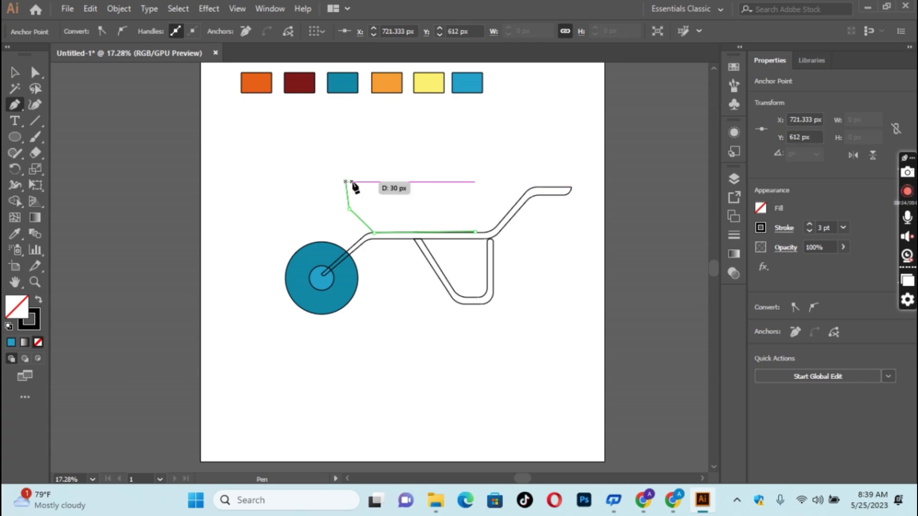
pyautogui.click(475, 182)
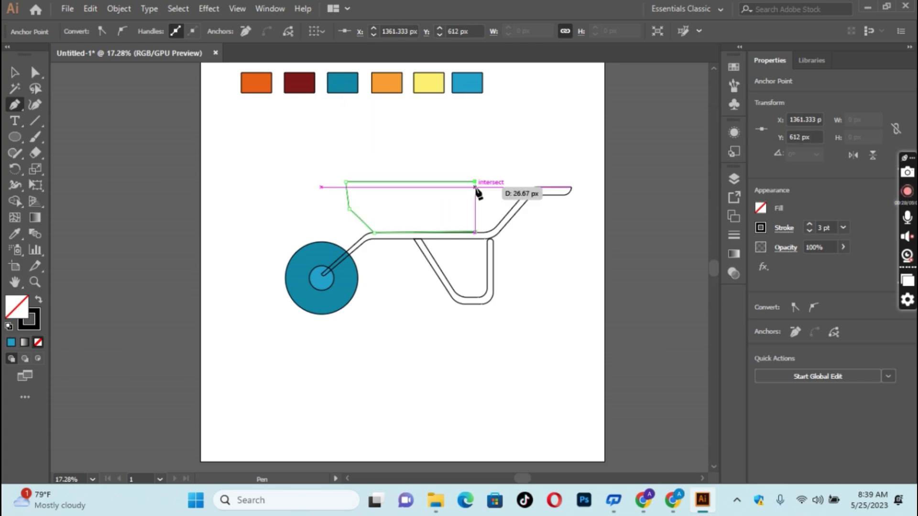
pyautogui.click(475, 232)
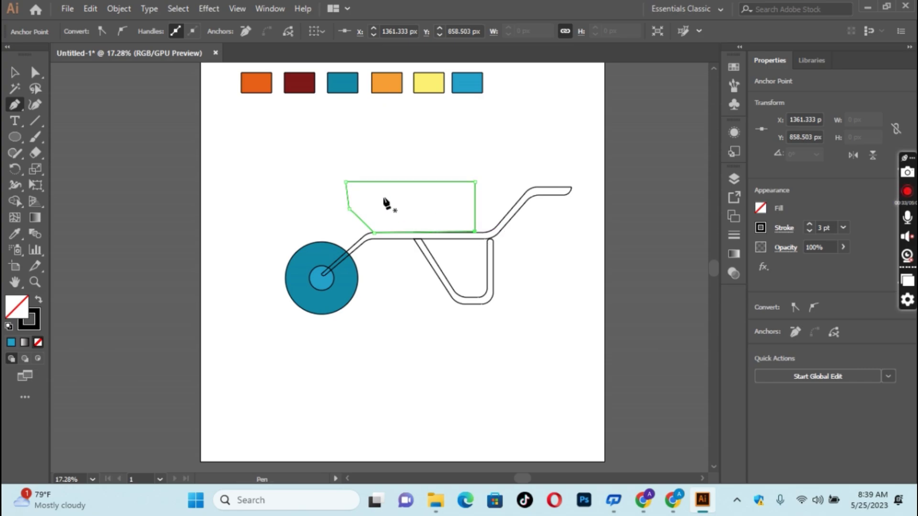
pyautogui.click(733, 181)
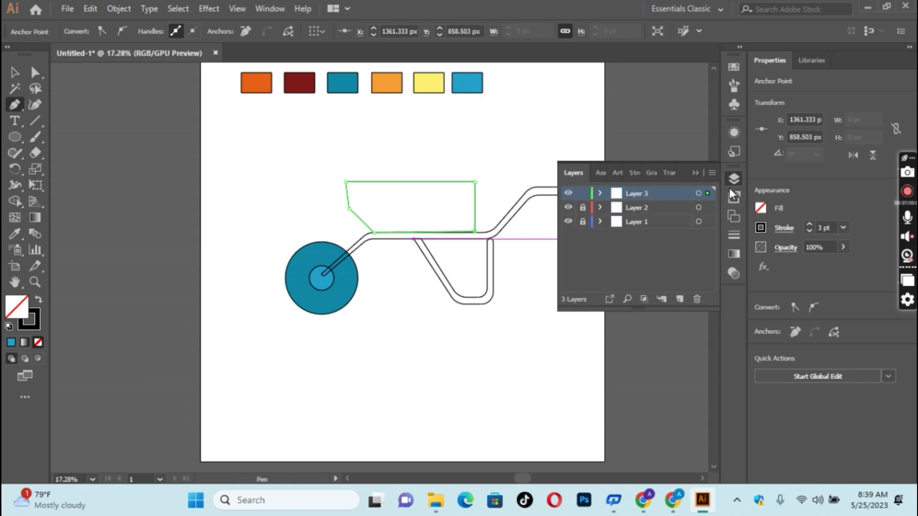
pyautogui.click(679, 299)
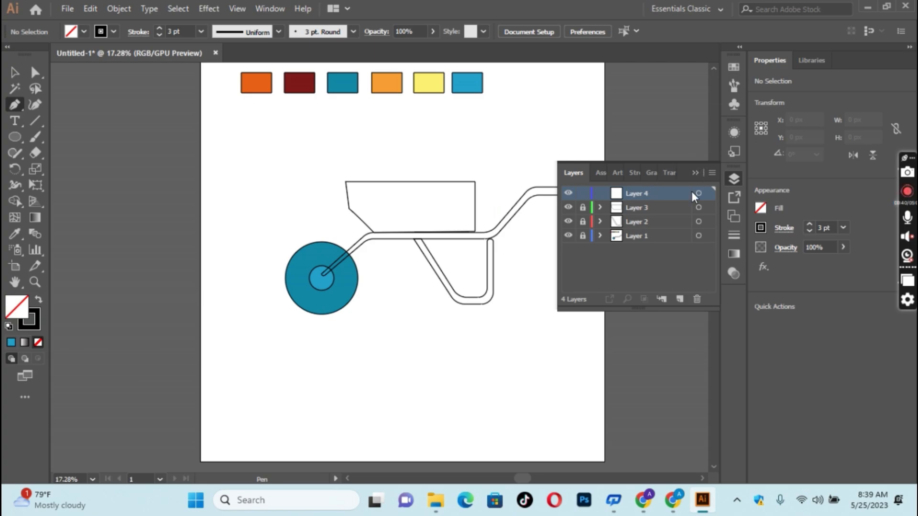
# Step: Draw a long thin rim rectangle across the tray's top edge with the Pen tool
pyautogui.click(680, 133)
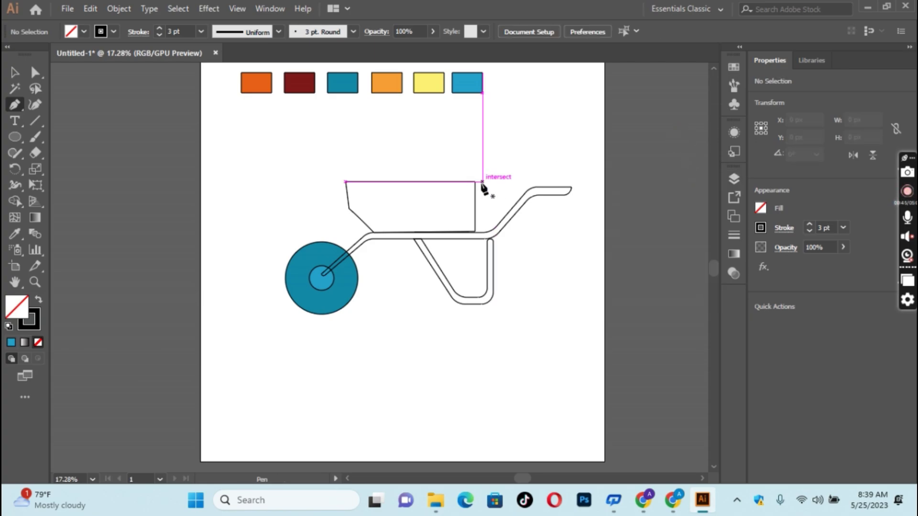
pyautogui.moveTo(475, 182)
pyautogui.mouseDown()
pyautogui.moveTo(484, 177)
pyautogui.moveTo(343, 178)
pyautogui.mouseUp()
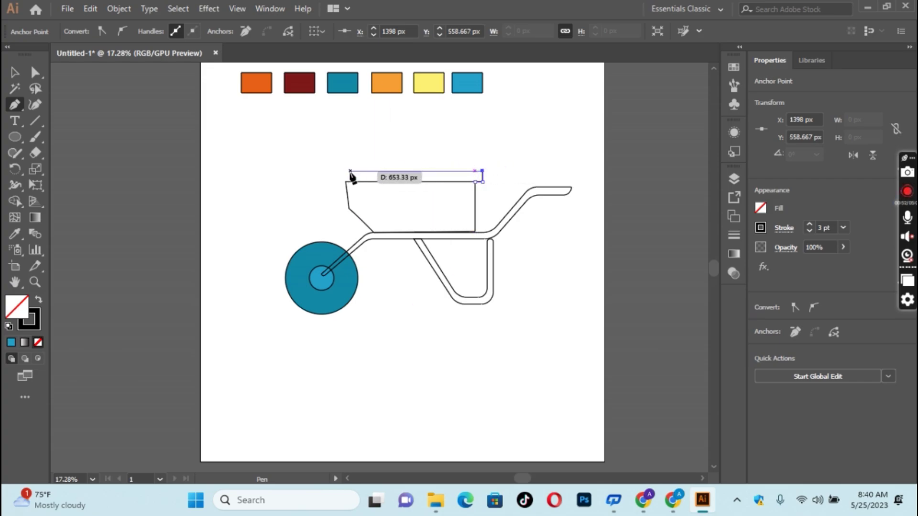
pyautogui.moveTo(342, 178)
pyautogui.mouseDown()
pyautogui.moveTo(346, 191)
pyautogui.moveTo(487, 184)
pyautogui.mouseUp()
pyautogui.click(339, 181)
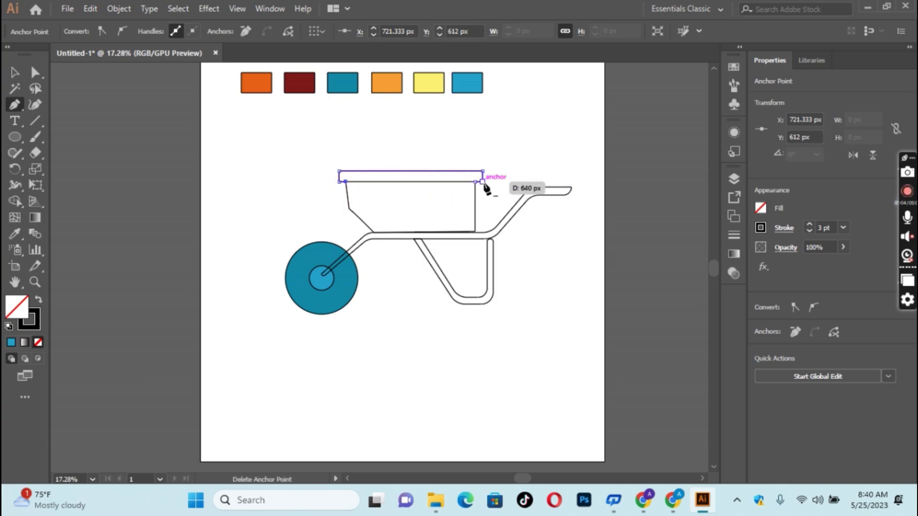
pyautogui.click(475, 181)
# Step: Round the rim's left and right ends with Direct Selection corner widgets
pyautogui.click(35, 73)
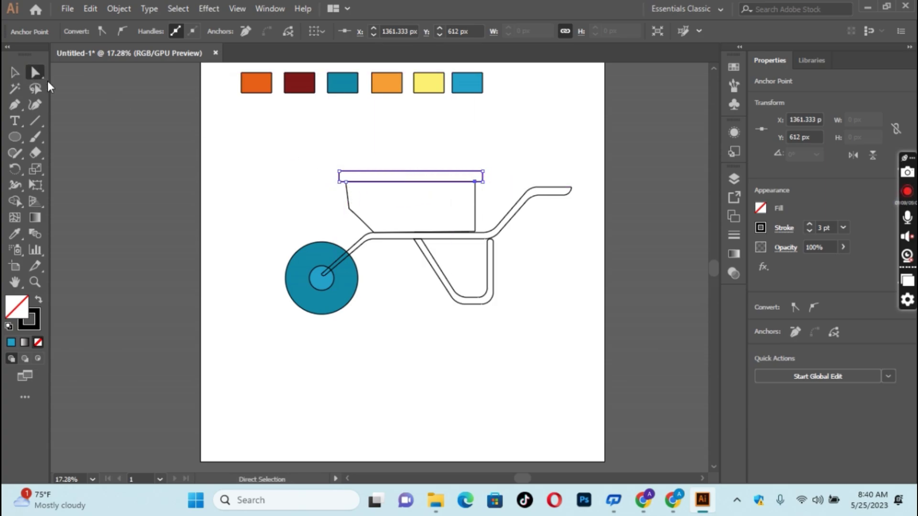
pyautogui.click(339, 181)
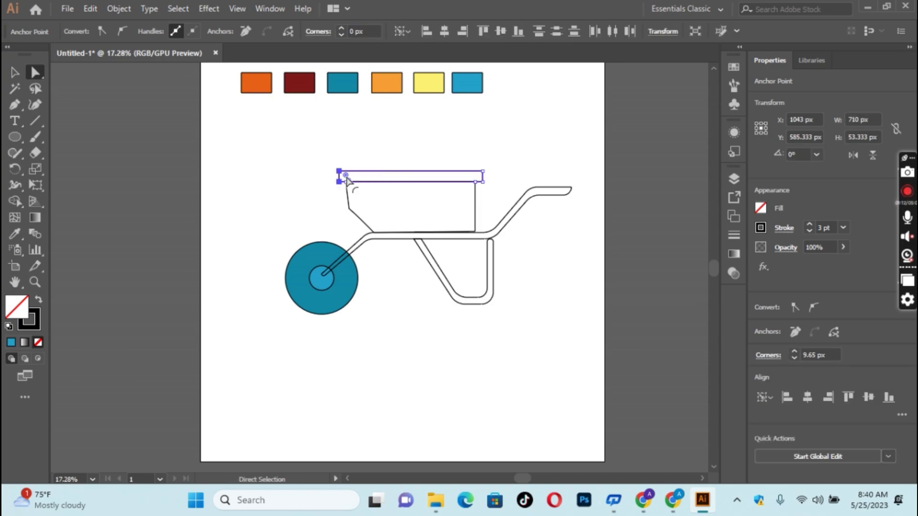
pyautogui.moveTo(348, 181); pyautogui.dragTo(341, 175)
pyautogui.click(487, 184)
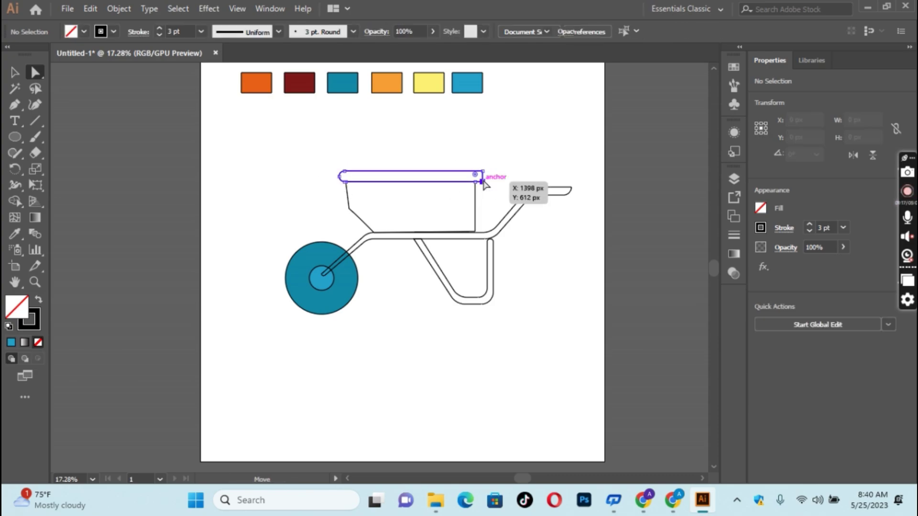
pyautogui.click(482, 181)
pyautogui.moveTo(475, 176); pyautogui.dragTo(477, 173)
pyautogui.click(501, 180)
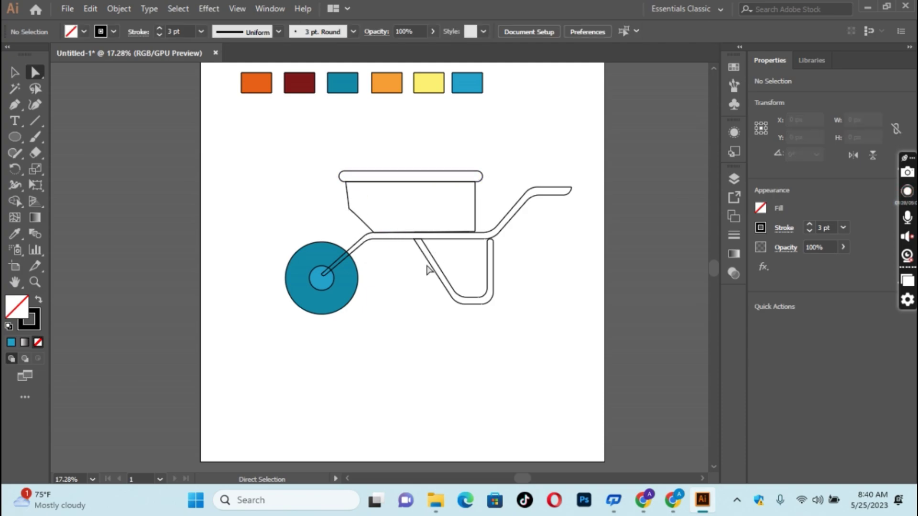
# Step: Draw a wavy curved line across the tray from its upper-left edge to its right edge
pyautogui.click(13, 105)
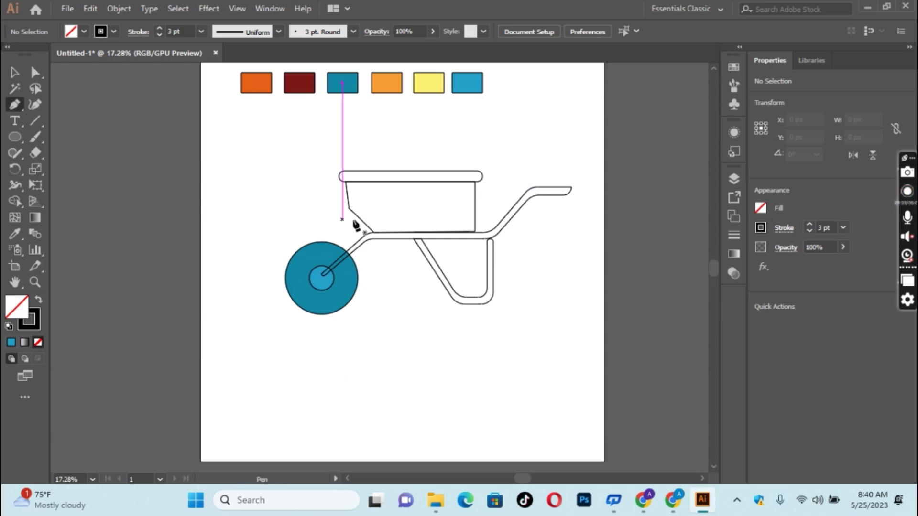
pyautogui.click(347, 190)
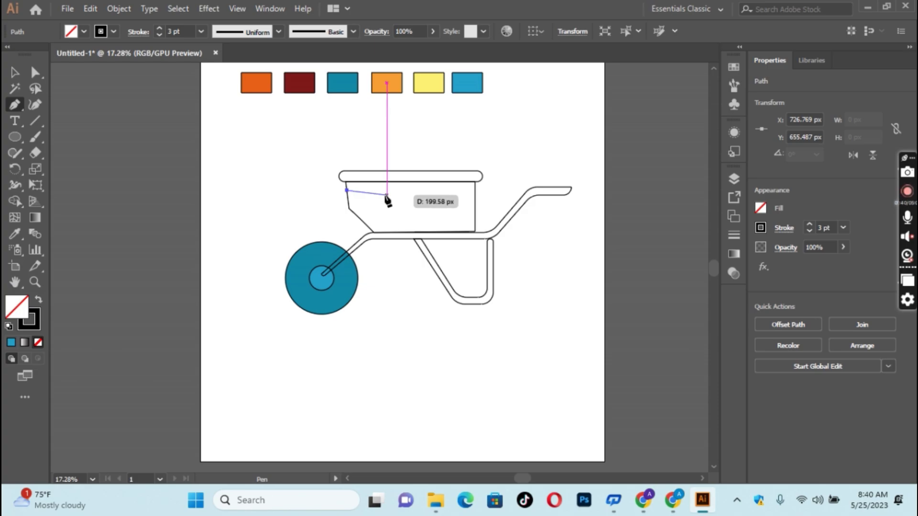
pyautogui.moveTo(387, 195); pyautogui.dragTo(416, 213)
pyautogui.click(387, 195)
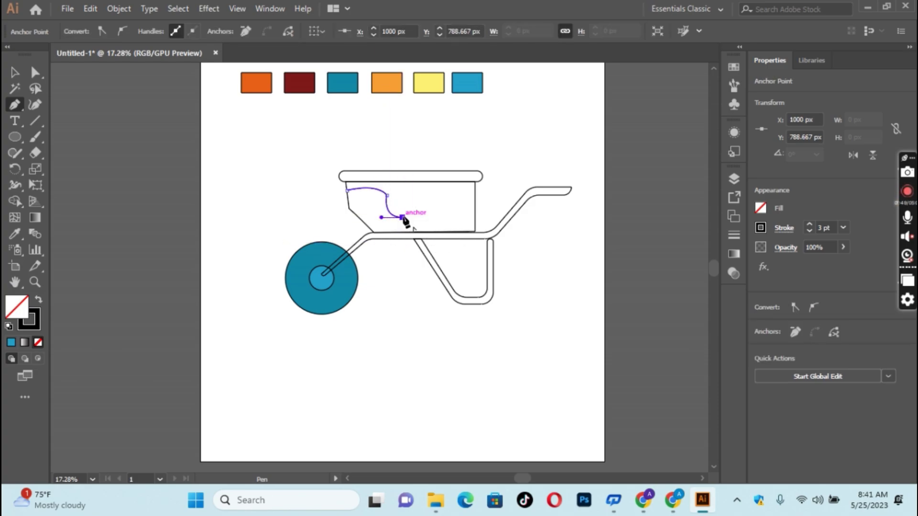
pyautogui.moveTo(460, 207); pyautogui.dragTo(466, 223)
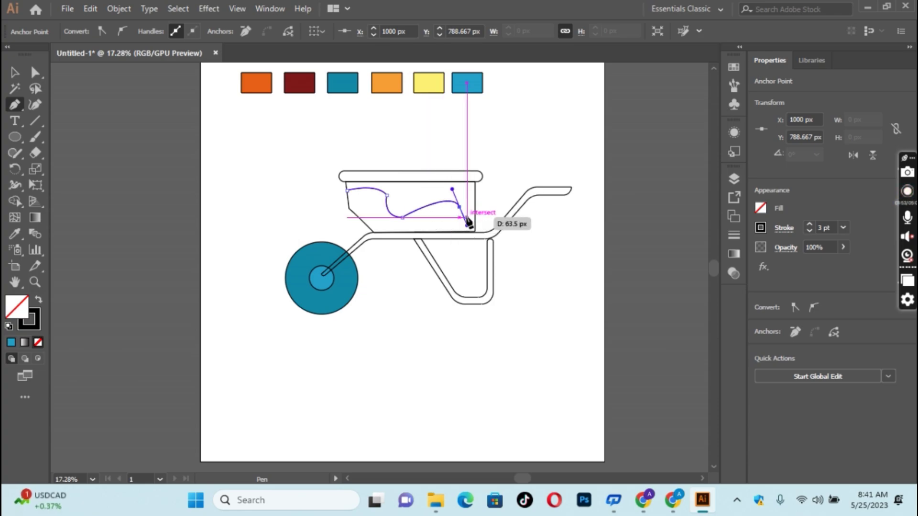
pyautogui.click(475, 216)
pyautogui.press('v')
pyautogui.hotkey('ctrl', 'shift', 'a')
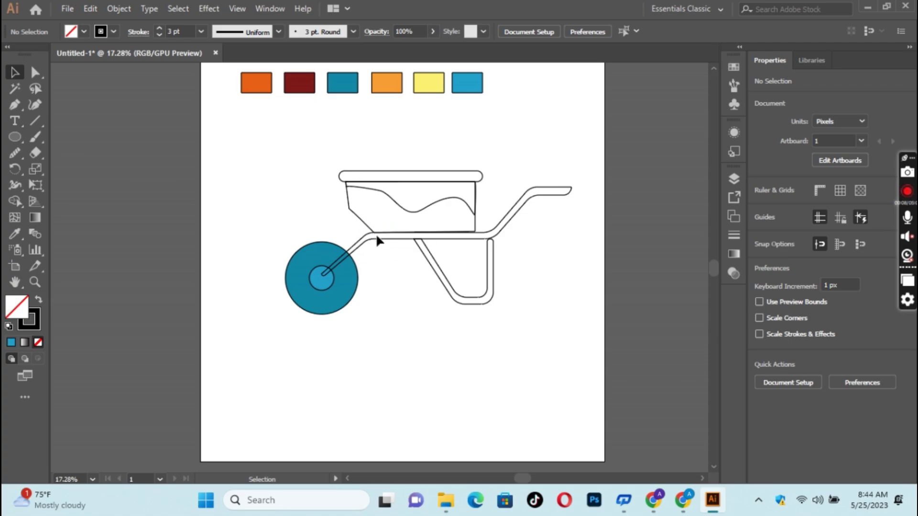
# Step: Fill the handle-and-axle frame with the pale yellow swatch using the Eyedropper
pyautogui.click(734, 179)
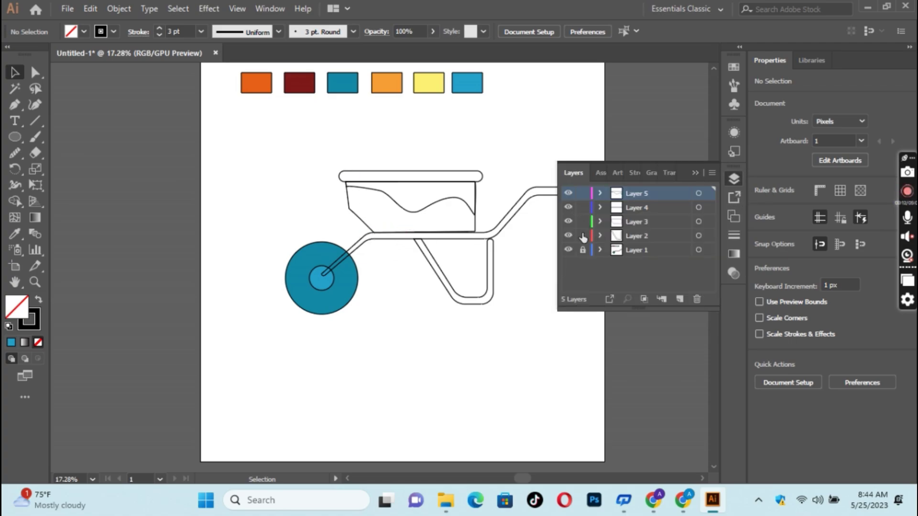
pyautogui.click(512, 212)
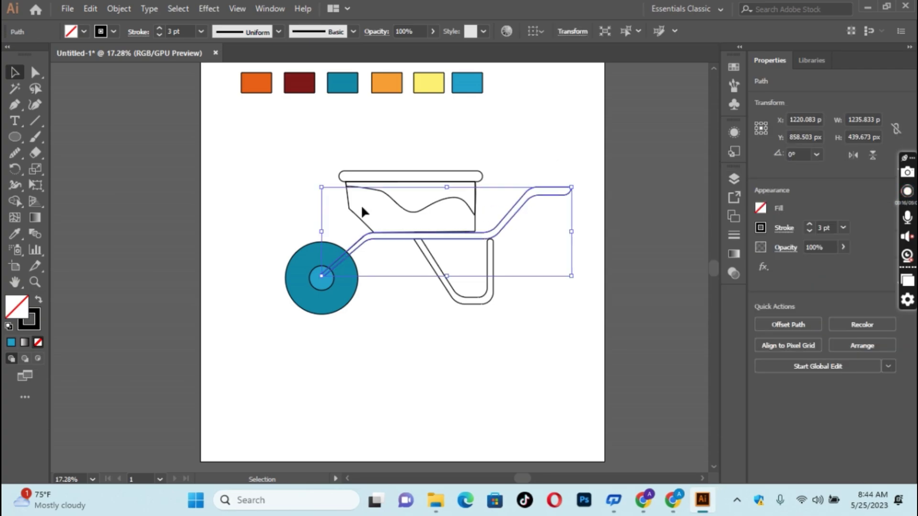
pyautogui.click(14, 233)
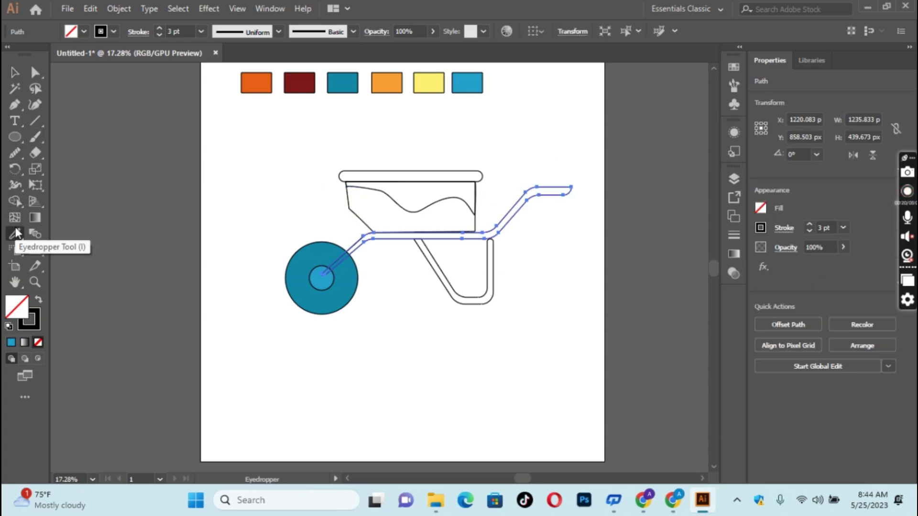
pyautogui.click(434, 88)
pyautogui.click(15, 72)
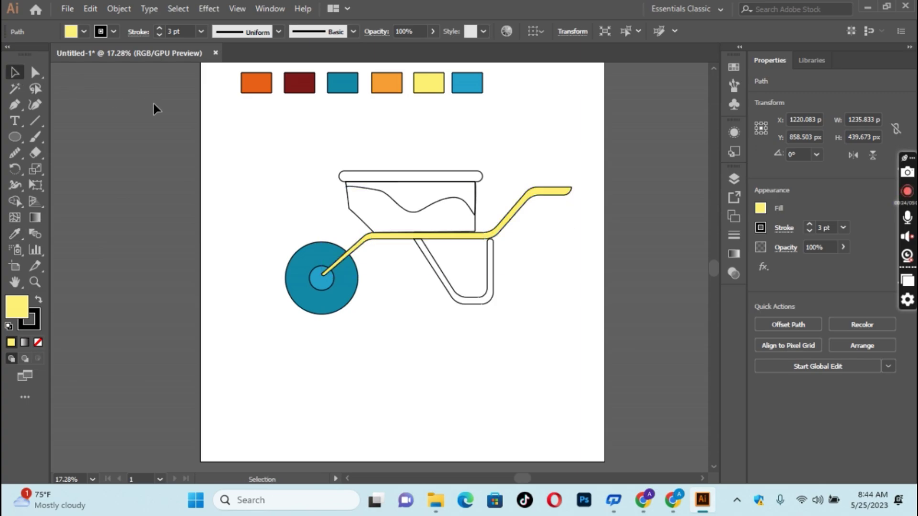
pyautogui.click(455, 185)
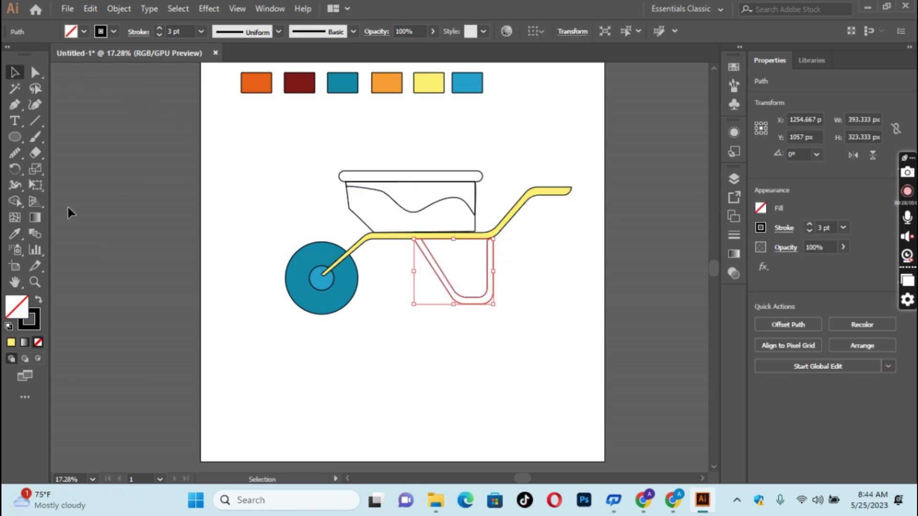
# Step: Fill the wheelbarrow's rear leg with the same yellow swatch
pyautogui.click(14, 233)
pyautogui.click(436, 83)
pyautogui.press('v')
pyautogui.click(182, 124)
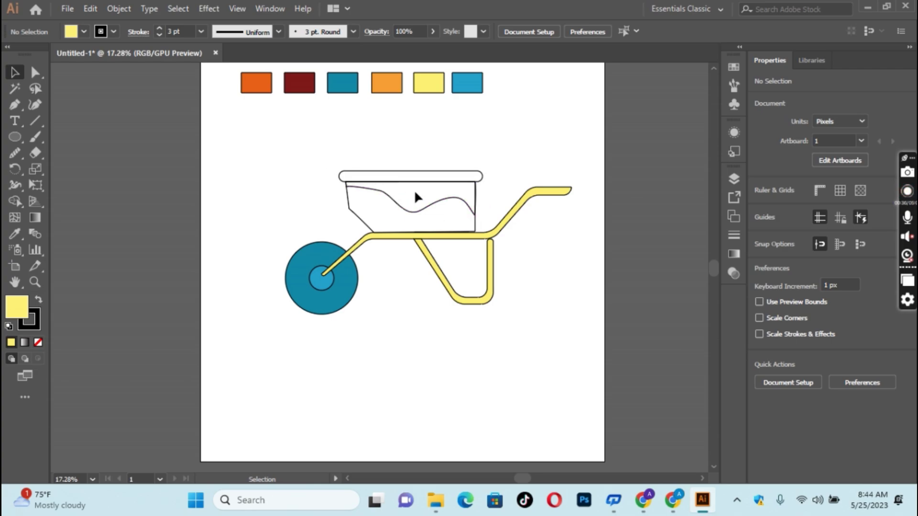
pyautogui.click(432, 204)
# Step: Fill the upper part of the wheelbarrow tray dark red using a sampled palette swatch
pyautogui.click(14, 233)
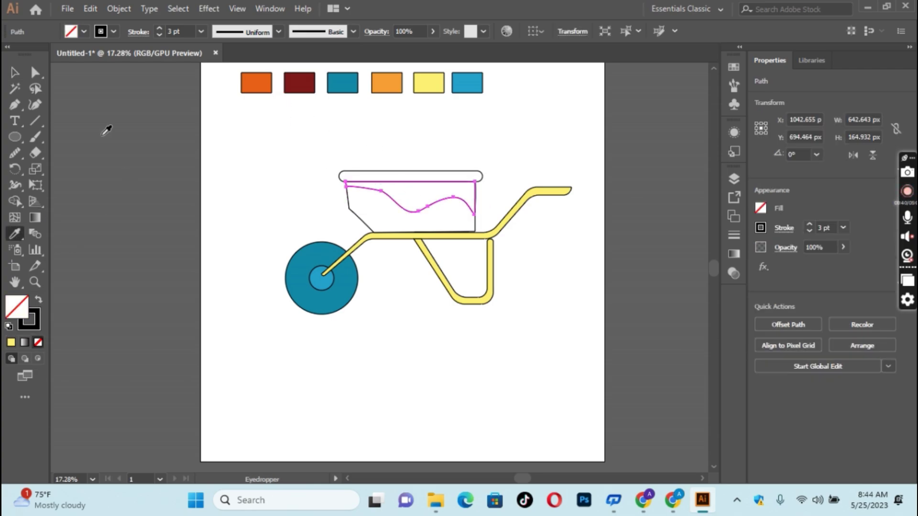
pyautogui.click(252, 83)
pyautogui.click(310, 85)
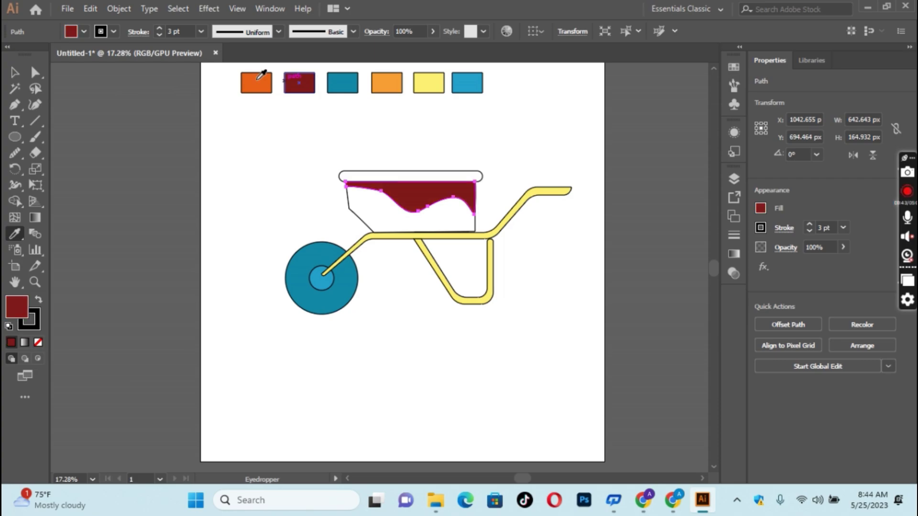
pyautogui.press('v')
pyautogui.click(166, 119)
# Step: Fill the lower tray body orange and the rim bar light orange from the palette
pyautogui.click(358, 217)
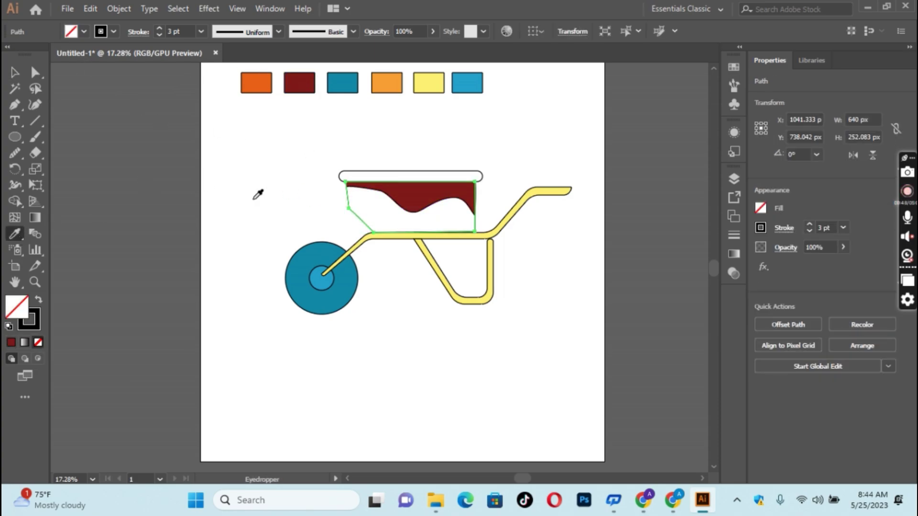
pyautogui.click(256, 82)
pyautogui.click(118, 118)
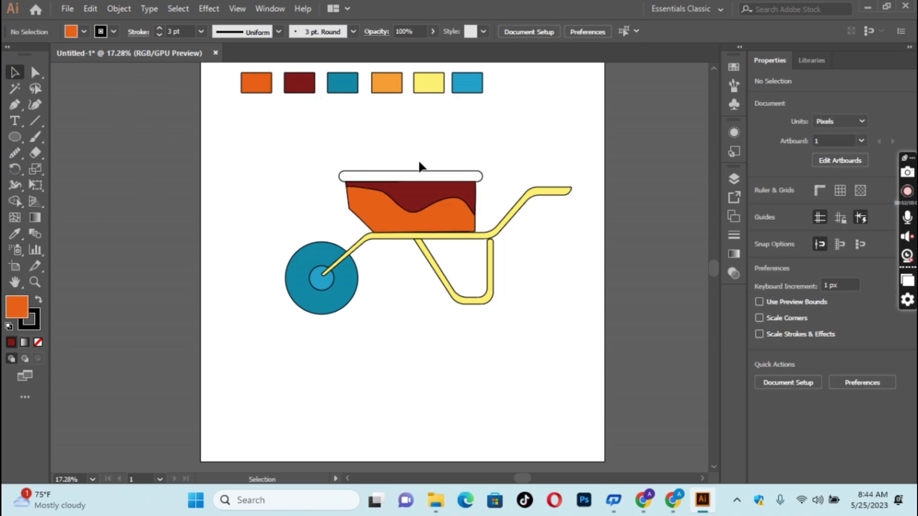
pyautogui.click(416, 172)
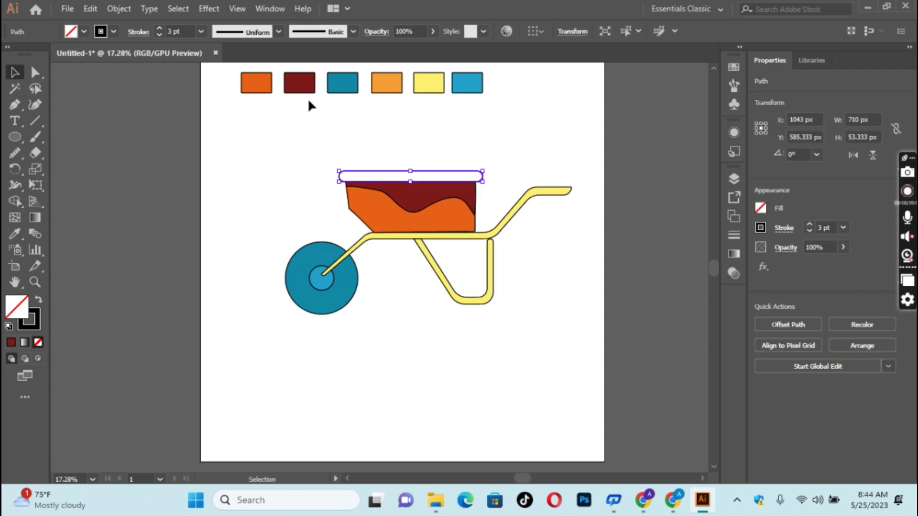
pyautogui.press('i')
pyautogui.click(370, 91)
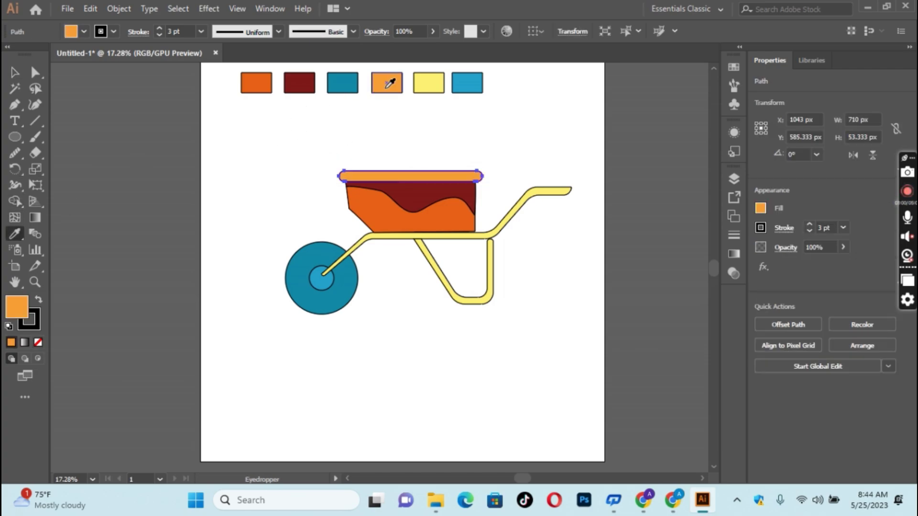
pyautogui.press('v')
pyautogui.click(221, 145)
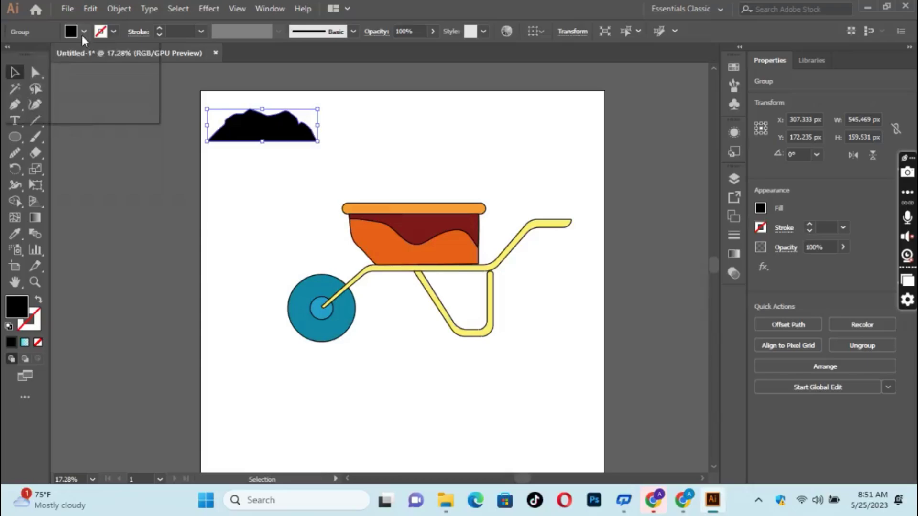
# Step: Color the mound dark navy and drag it onto the wheelbarrow tray
pyautogui.click(84, 32)
pyautogui.click(128, 69)
pyautogui.press('Escape')
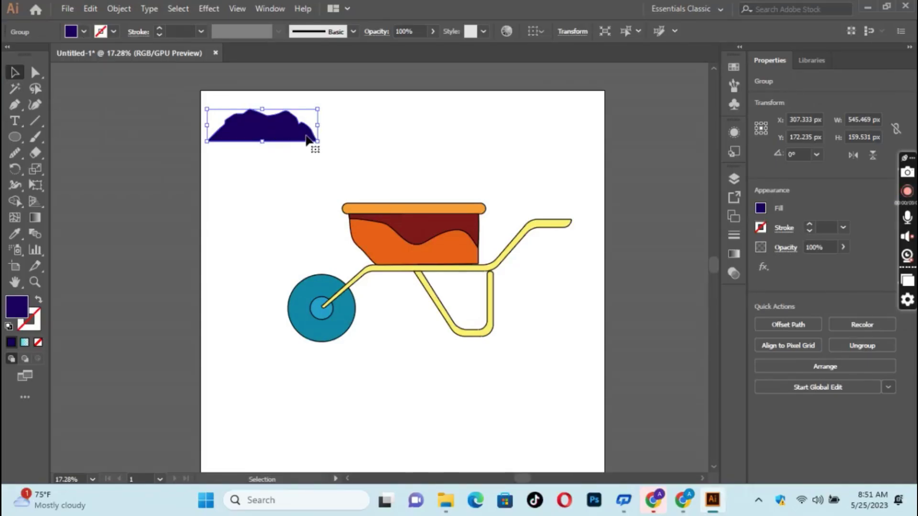
pyautogui.moveTo(245, 142)
pyautogui.mouseDown()
pyautogui.moveTo(313, 150)
pyautogui.moveTo(381, 194)
pyautogui.mouseUp()
pyautogui.click(493, 178)
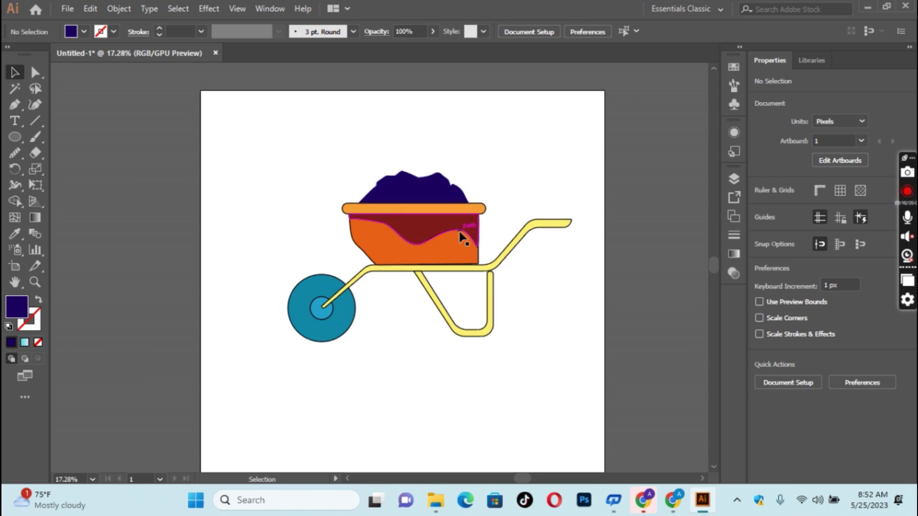
pyautogui.click(68, 9)
pyautogui.moveTo(93, 250)
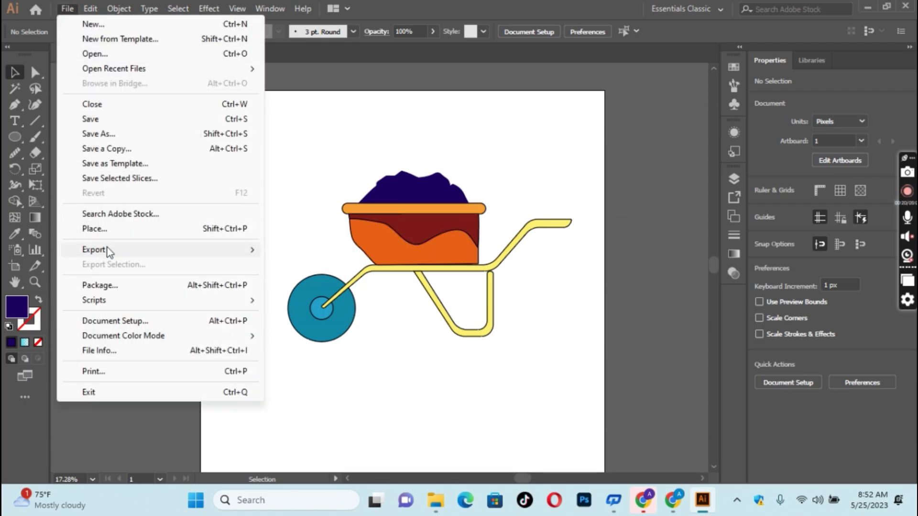
# Step: Export the artwork to the Desktop as PNG using artboards, High 300 ppi, transparent background
pyautogui.click(306, 265)
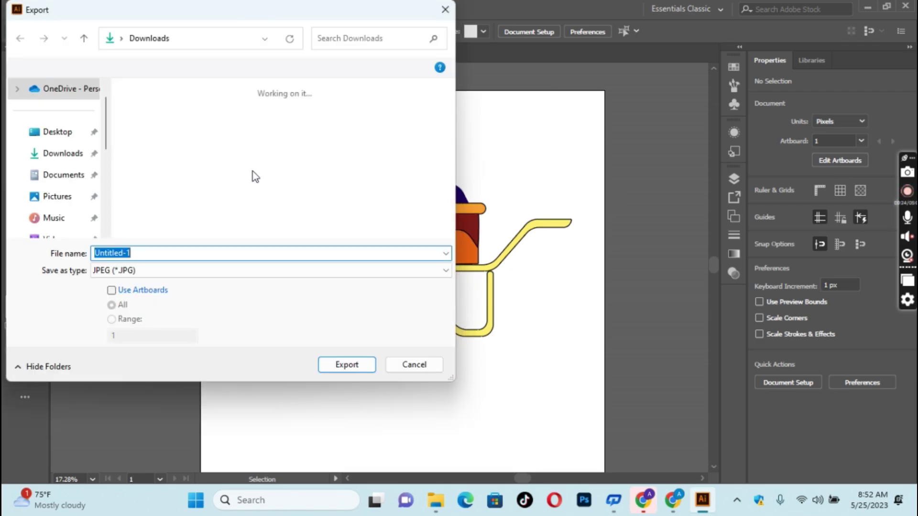
pyautogui.click(57, 132)
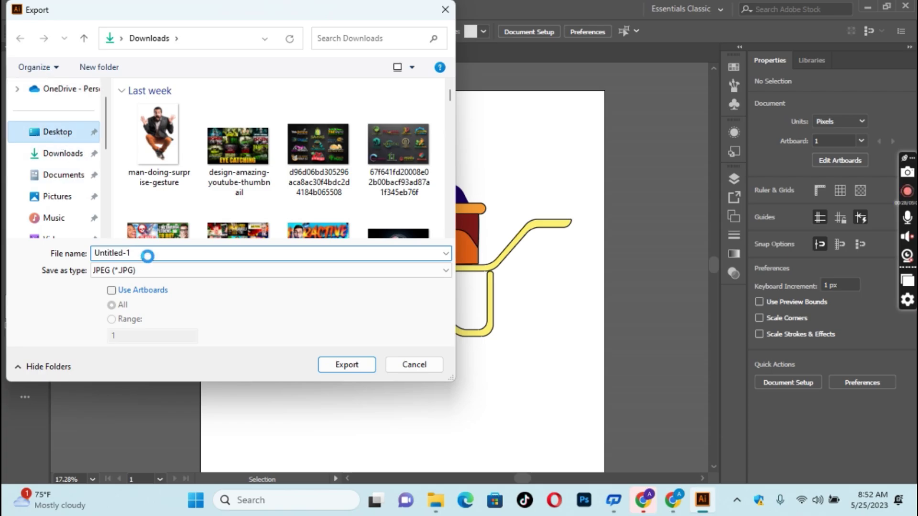
pyautogui.click(141, 271)
pyautogui.click(117, 375)
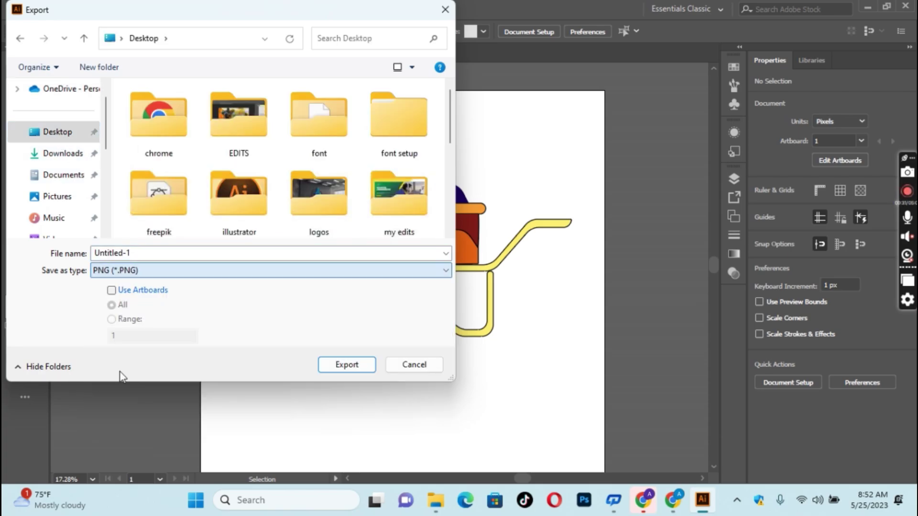
pyautogui.click(112, 290)
pyautogui.click(345, 365)
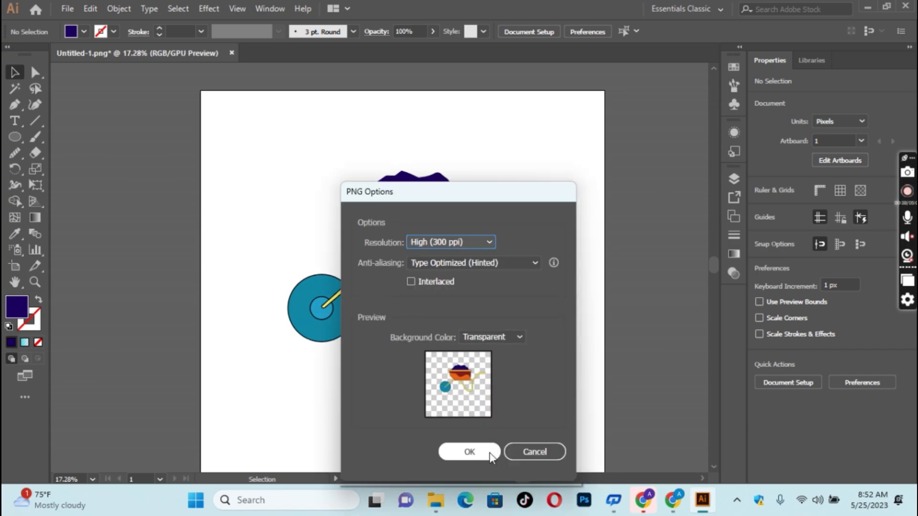
pyautogui.click(477, 452)
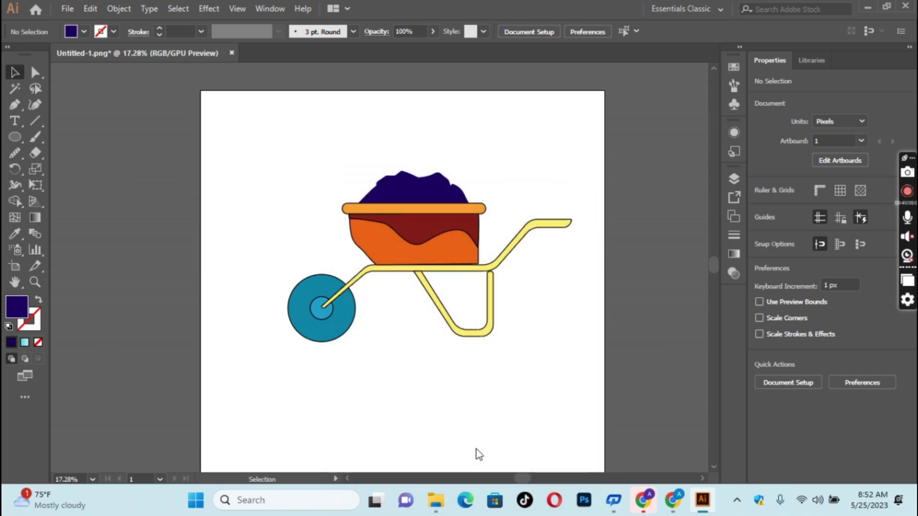
pyautogui.click(868, 9)
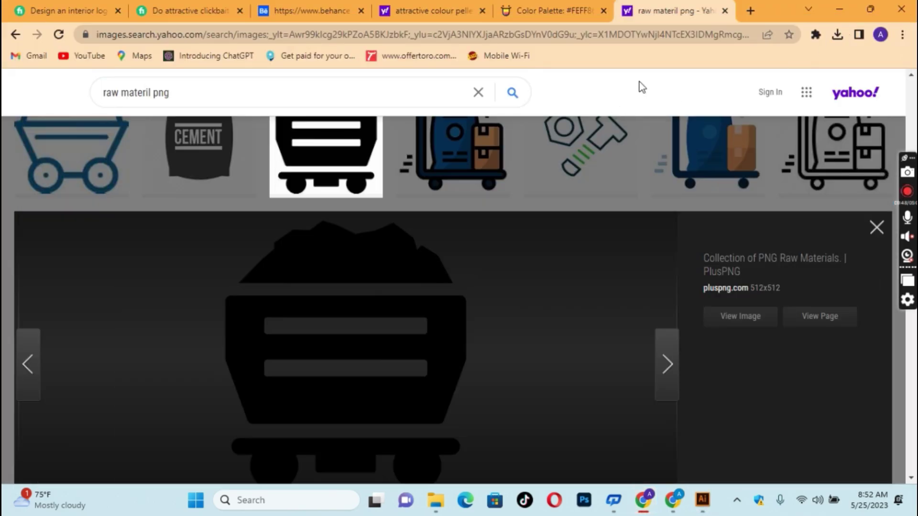
pyautogui.click(851, 8)
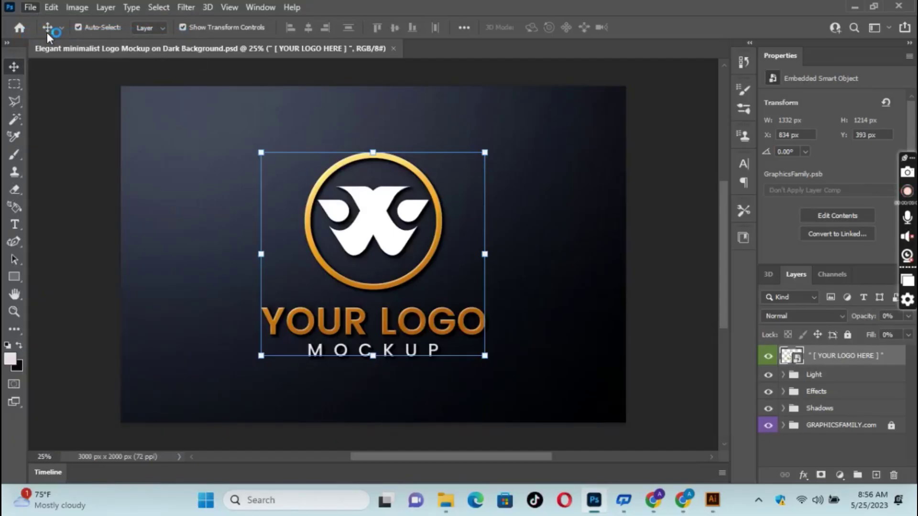
# Step: Open the exported Untitled-1-01 PNG from the Desktop in Photoshop
pyautogui.hotkey('ctrl', 'o')
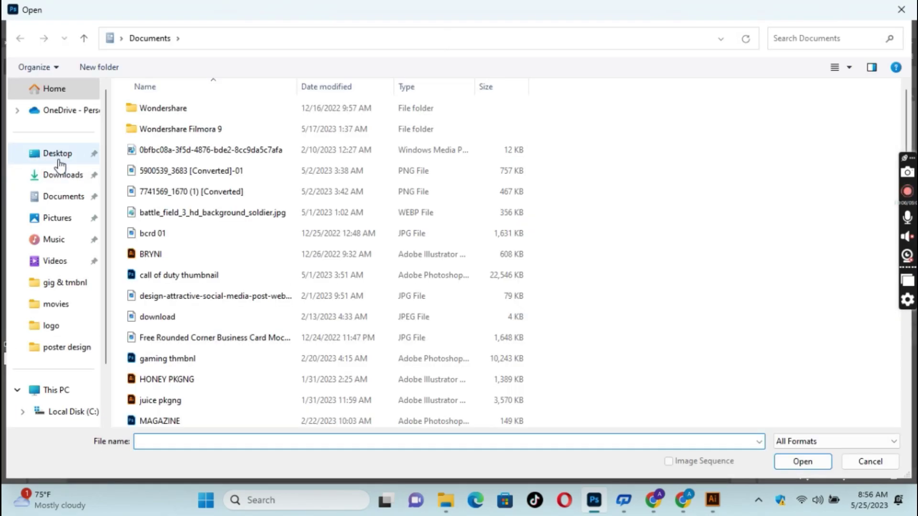
pyautogui.click(58, 160)
pyautogui.click(158, 377)
pyautogui.click(468, 368)
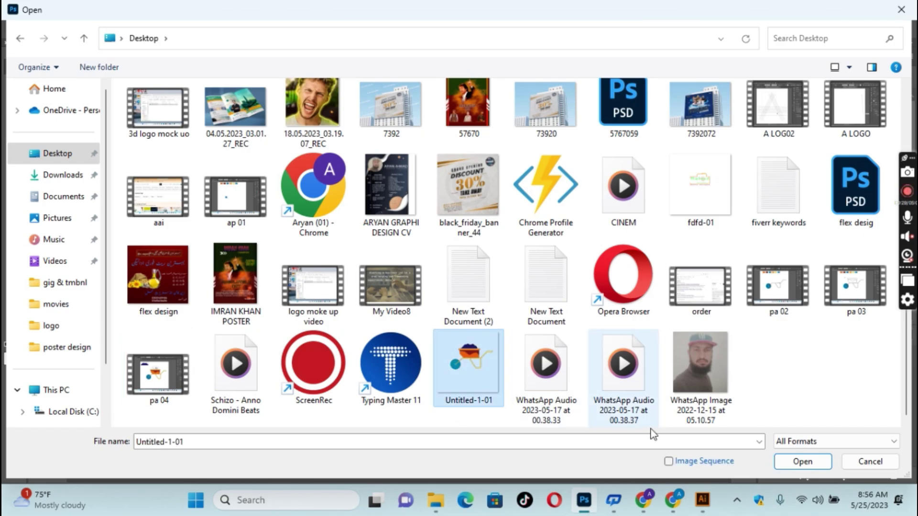
pyautogui.click(802, 462)
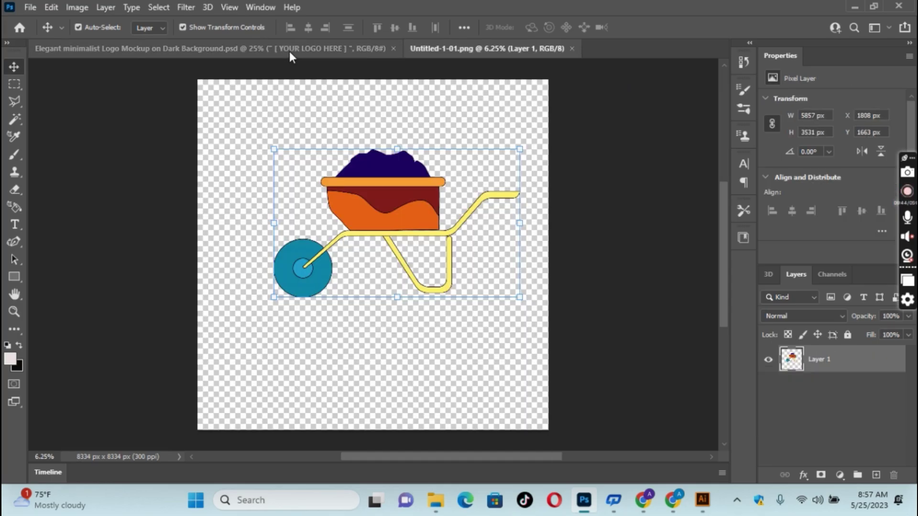
# Step: Open the YOUR LOGO HERE smart object, hide the placeholder, and drag the wheelbarrow layer in
pyautogui.click(277, 51)
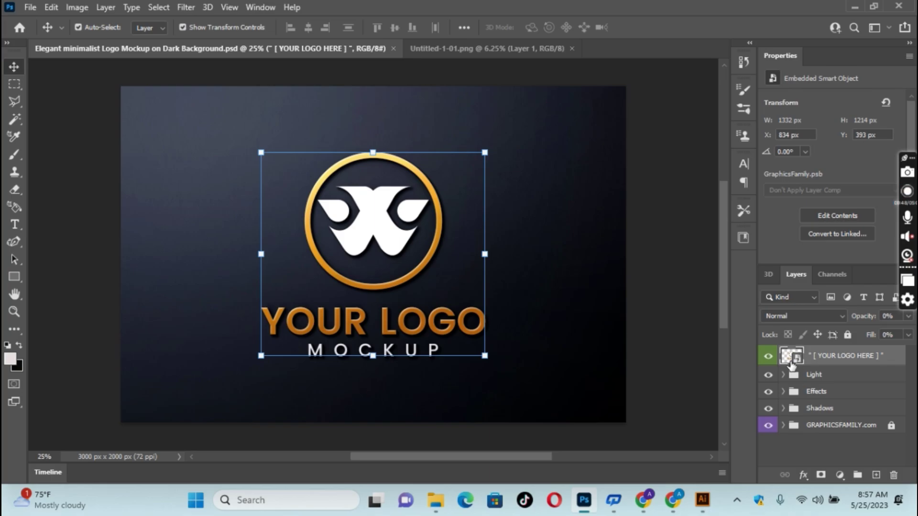
pyautogui.doubleClick(791, 360)
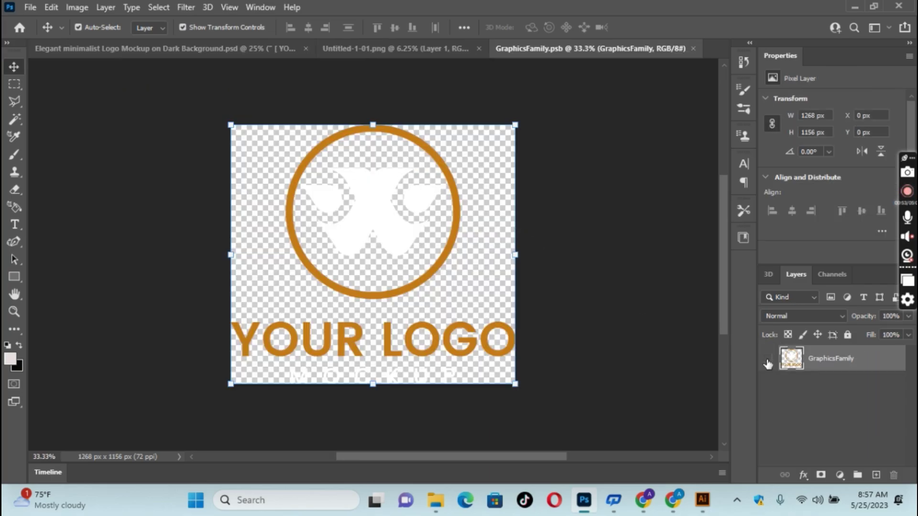
pyautogui.click(767, 359)
pyautogui.click(447, 50)
pyautogui.moveTo(415, 191)
pyautogui.mouseDown()
pyautogui.moveTo(525, 60)
pyautogui.moveTo(370, 234)
pyautogui.mouseUp()
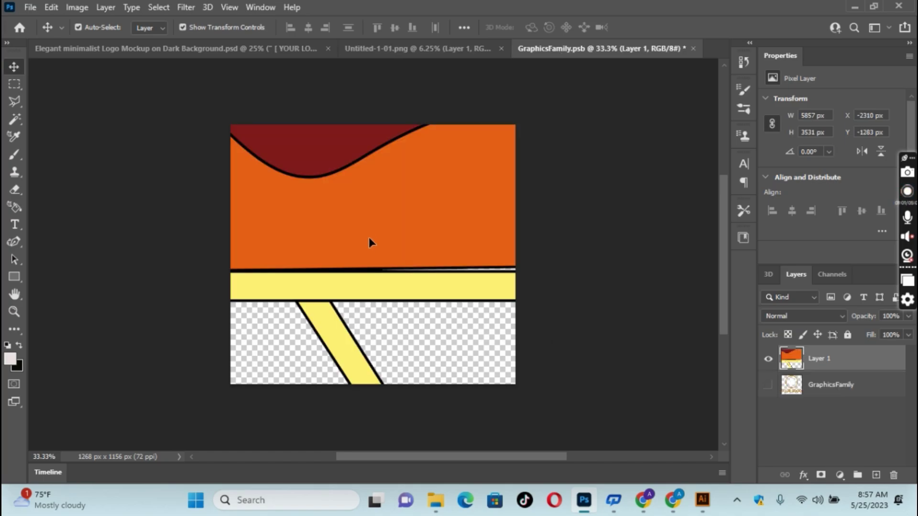
# Step: Scale the wheelbarrow to fit the canvas at 1130 × 705 px and save the smart object
pyautogui.scroll(-2, 368, 237)
pyautogui.scroll(-2, 369, 237)
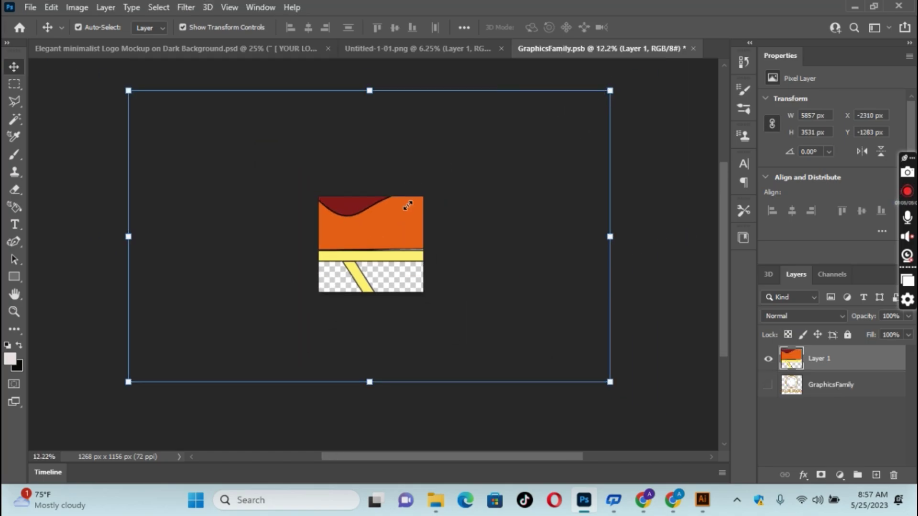
pyautogui.moveTo(408, 206)
pyautogui.mouseDown()
pyautogui.moveTo(516, 143)
pyautogui.moveTo(409, 238)
pyautogui.moveTo(449, 204)
pyautogui.moveTo(428, 213)
pyautogui.mouseUp()
pyautogui.scroll(2, 432, 218)
pyautogui.moveTo(428, 256); pyautogui.dragTo(419, 219)
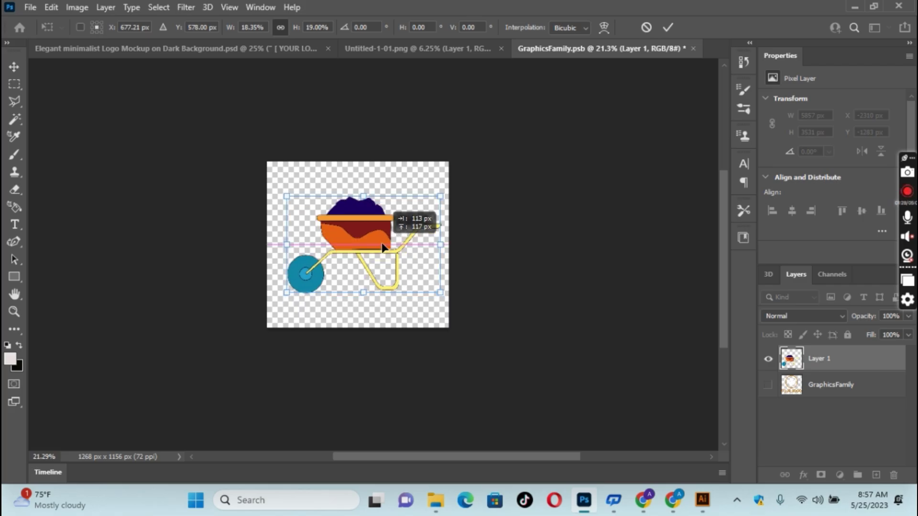
pyautogui.moveTo(287, 197); pyautogui.dragTo(279, 191)
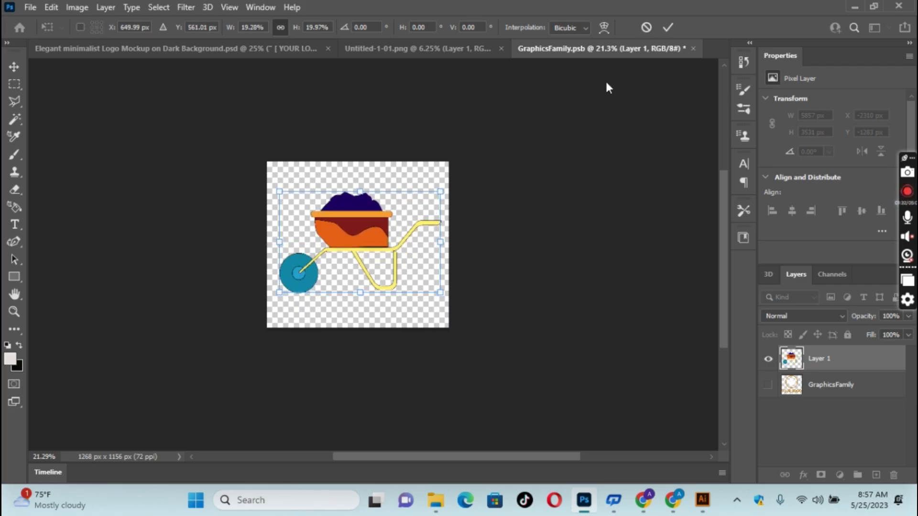
pyautogui.click(667, 30)
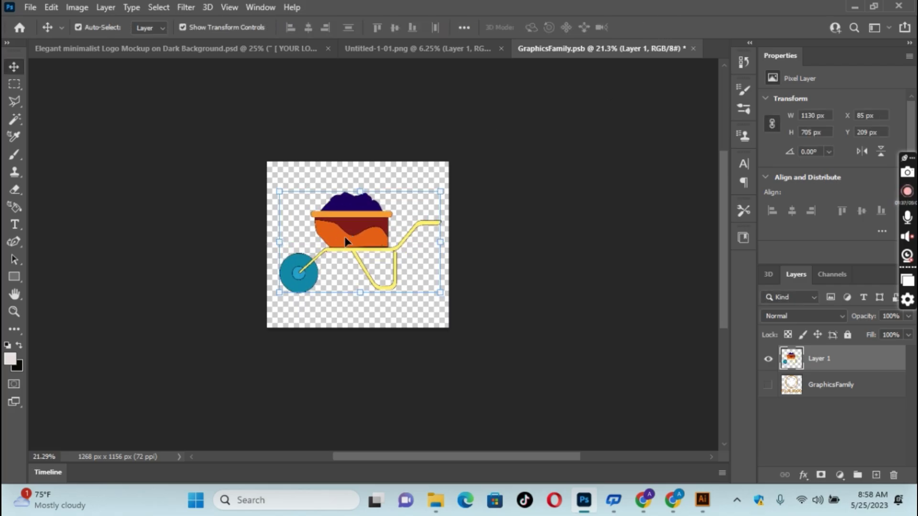
pyautogui.keyDown('alt'); pyautogui.scroll(1, 356, 251); pyautogui.keyUp('alt')
pyautogui.scroll(-1, 356, 251)
pyautogui.hotkey('ctrl', 's')
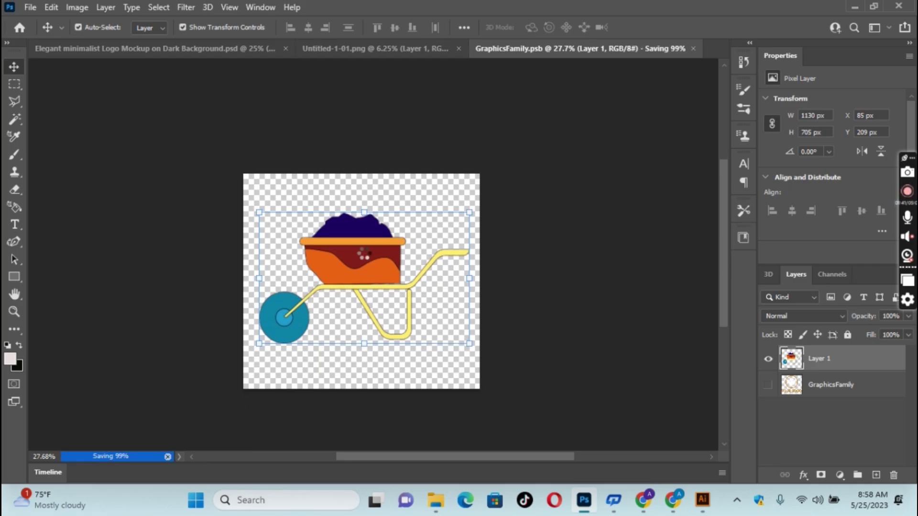
# Step: View the finished mockup with the wheelbarrow logo and Quick Export it as PNG
pyautogui.click(252, 50)
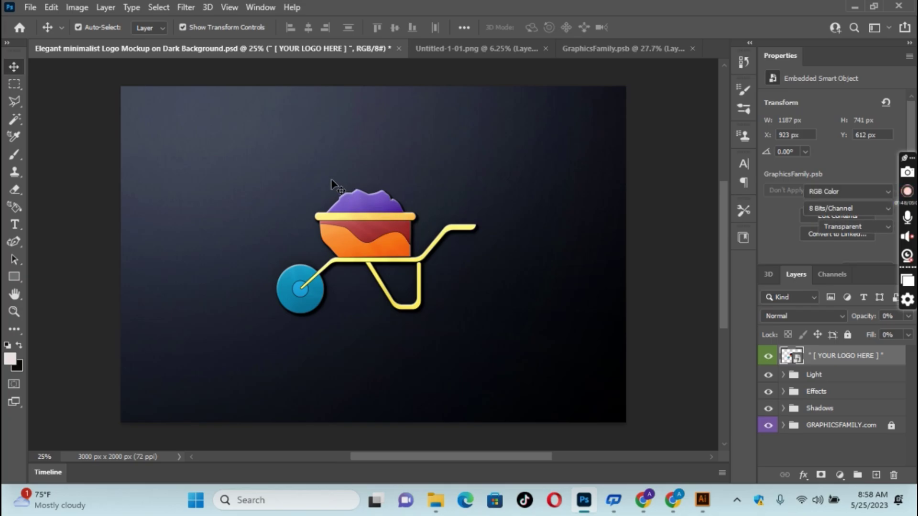
pyautogui.click(267, 144)
pyautogui.click(29, 7)
pyautogui.moveTo(45, 215)
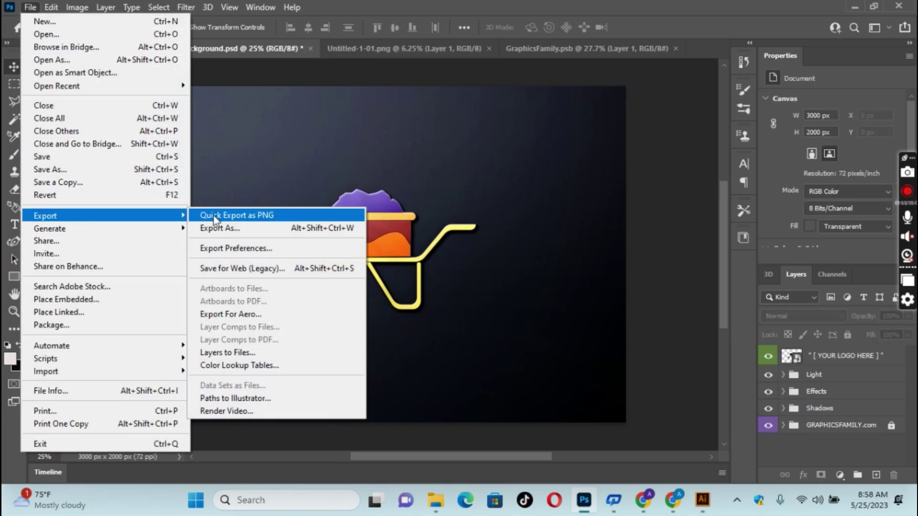
pyautogui.click(230, 234)
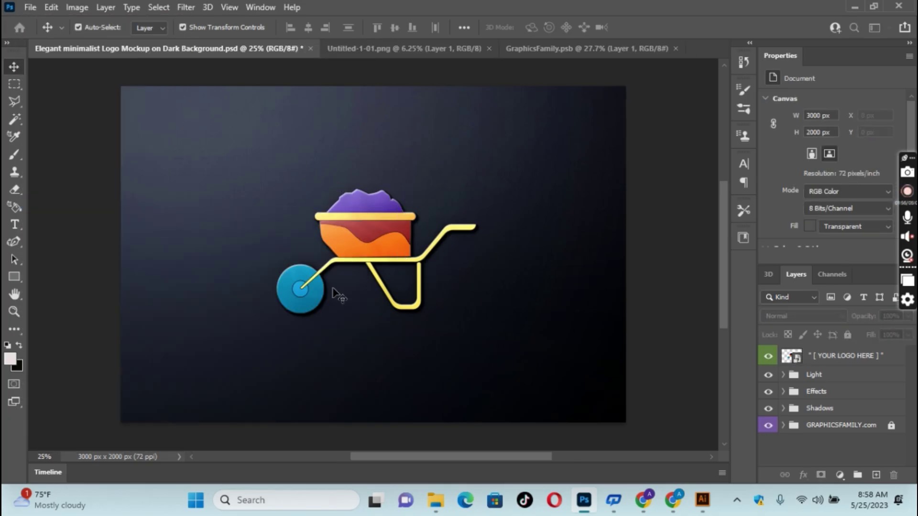